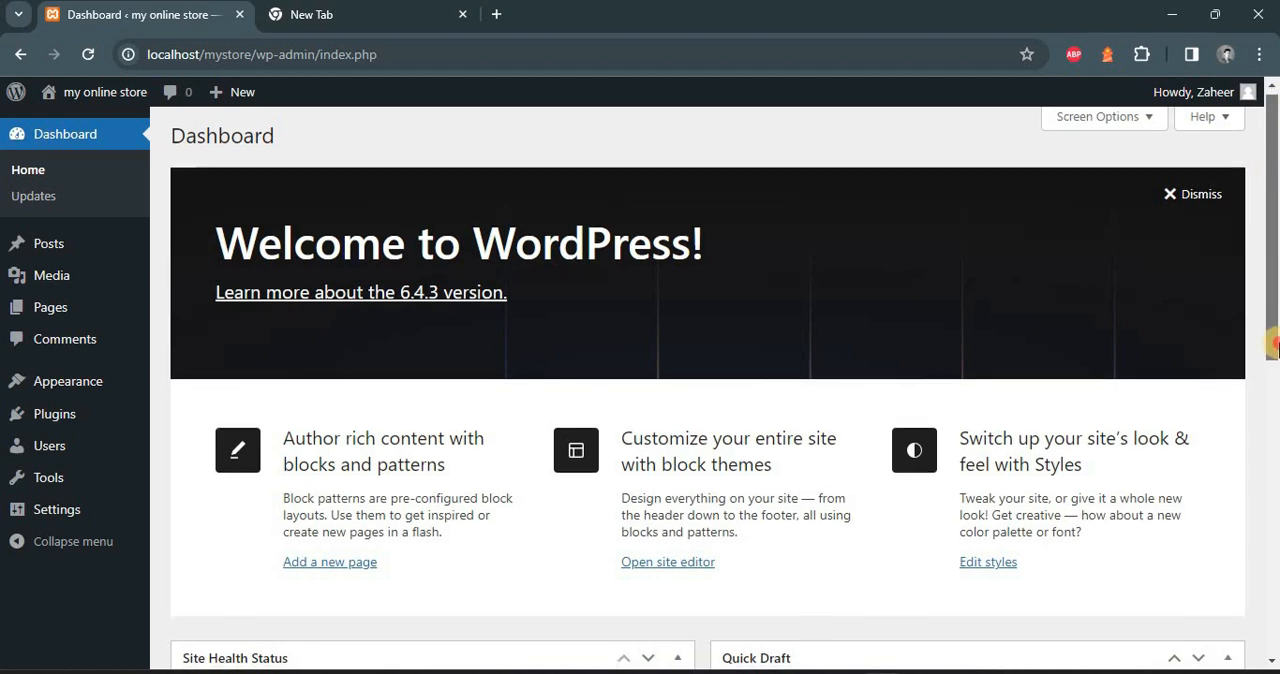
Open the store's live site in a new browser tab and view its home page and Sample Page
left_click_drag(1274, 178, 1276, 105)
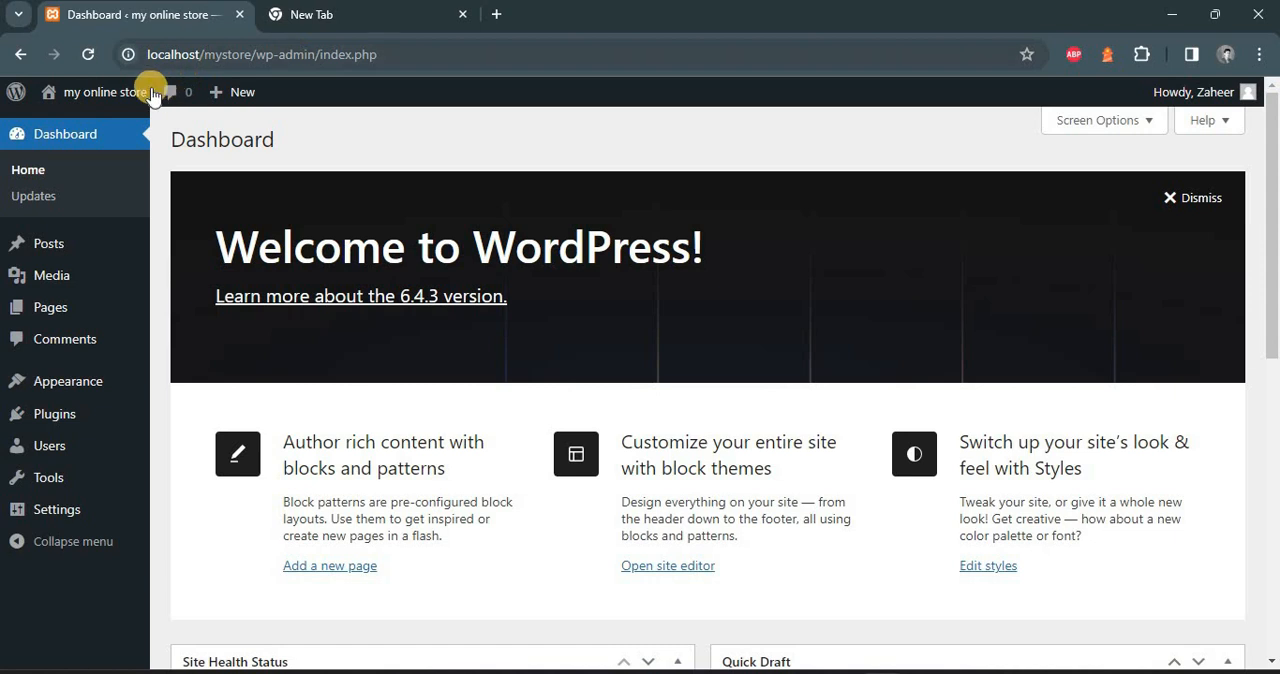
mouse_move(105, 93)
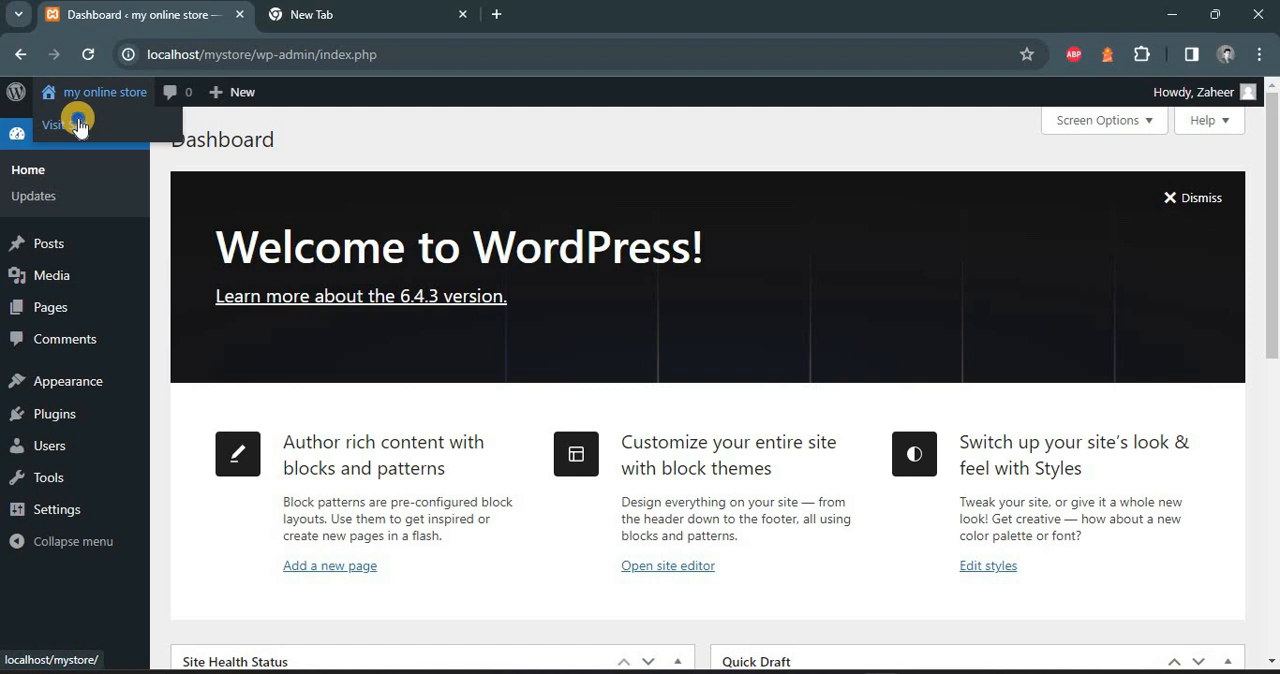
right_click(78, 122)
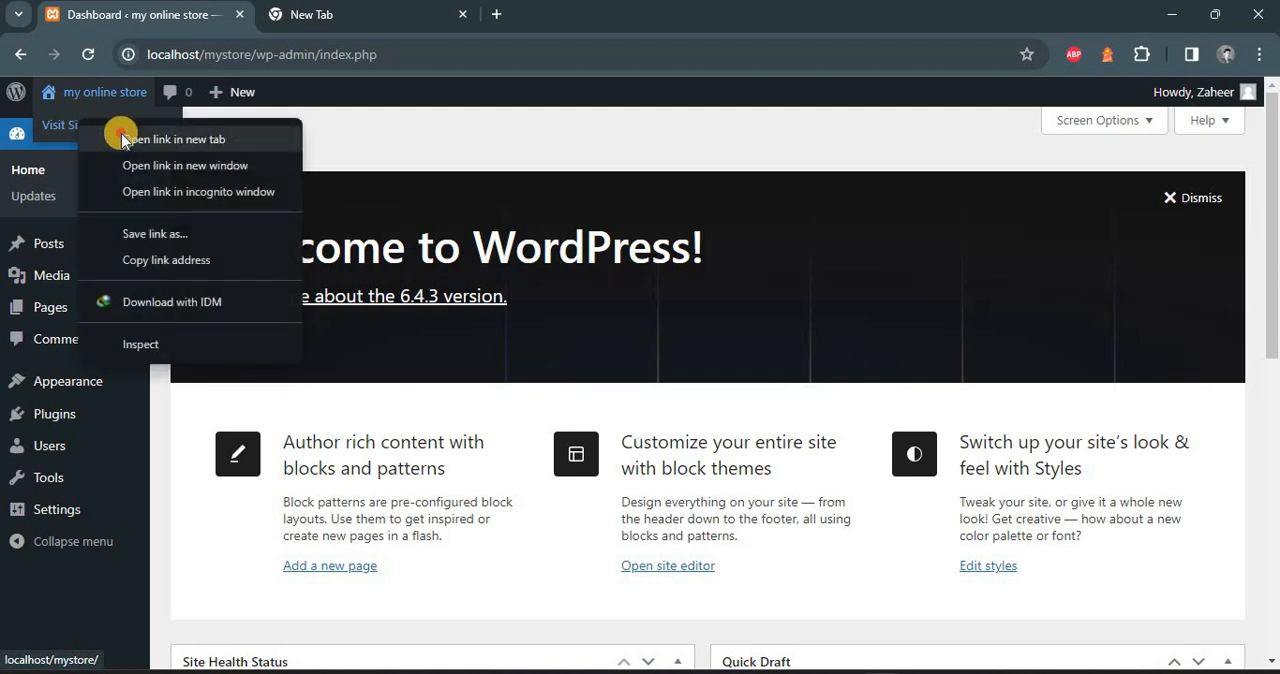
left_click(121, 134)
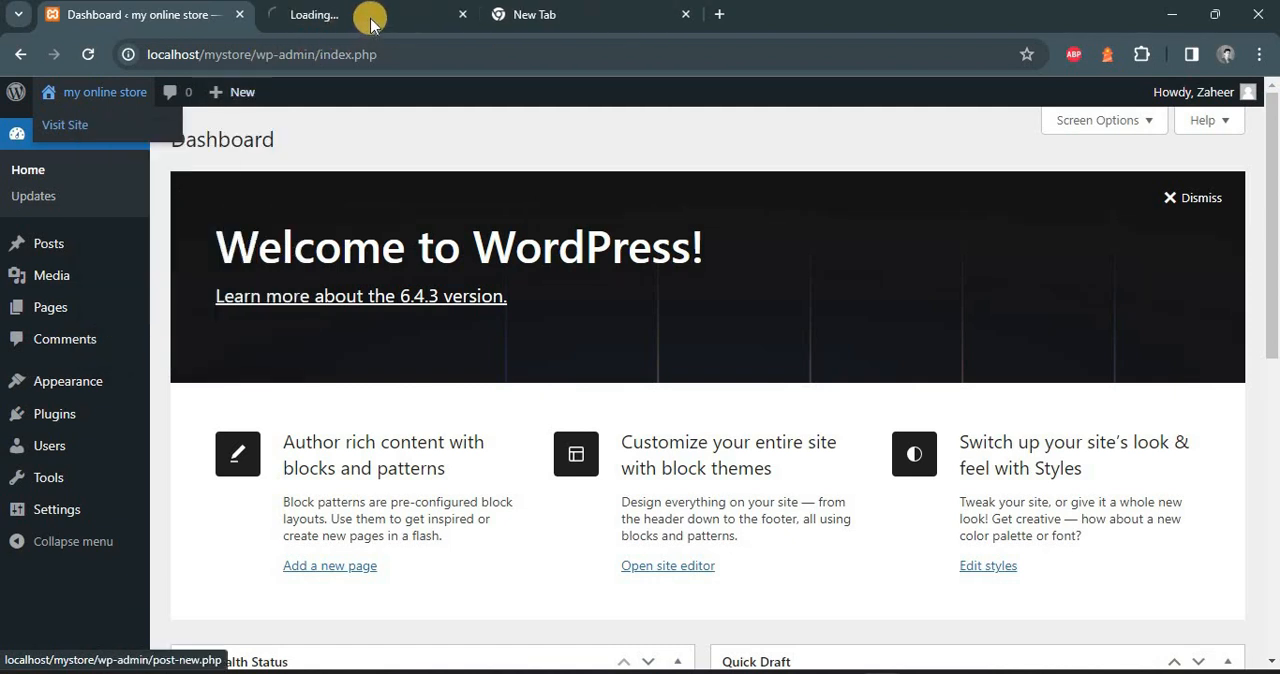
left_click(372, 20)
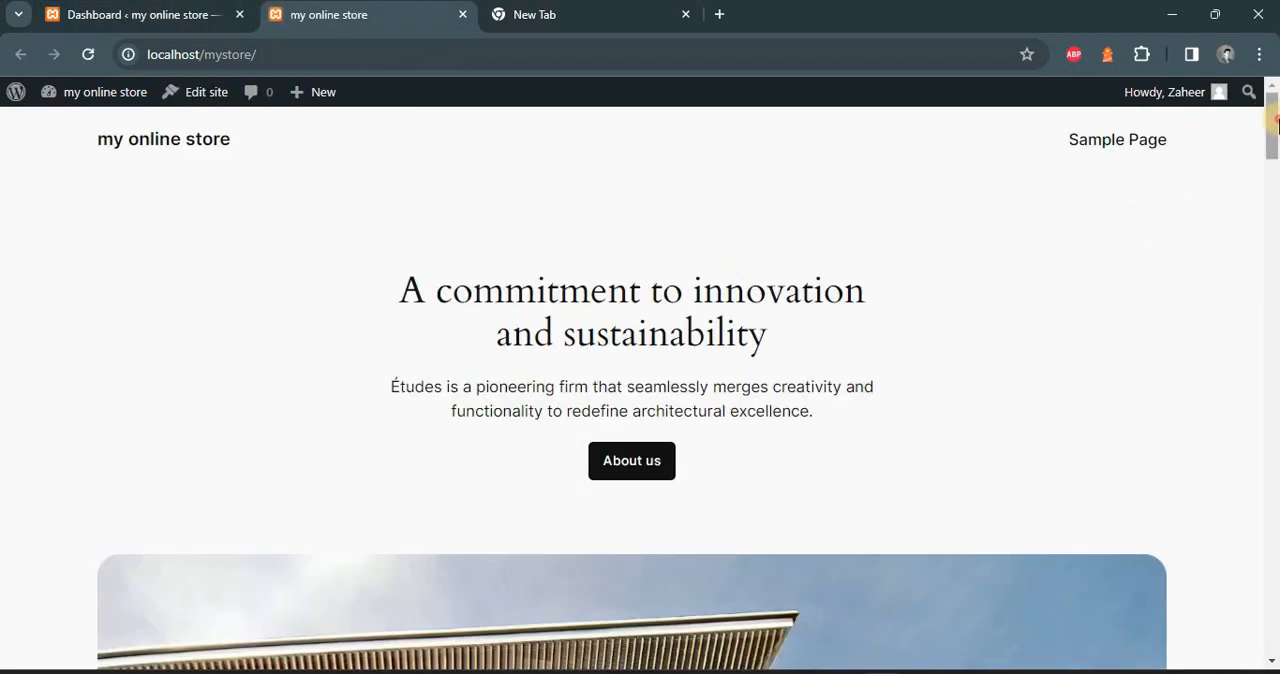
left_click_drag(1275, 120, 1246, 111)
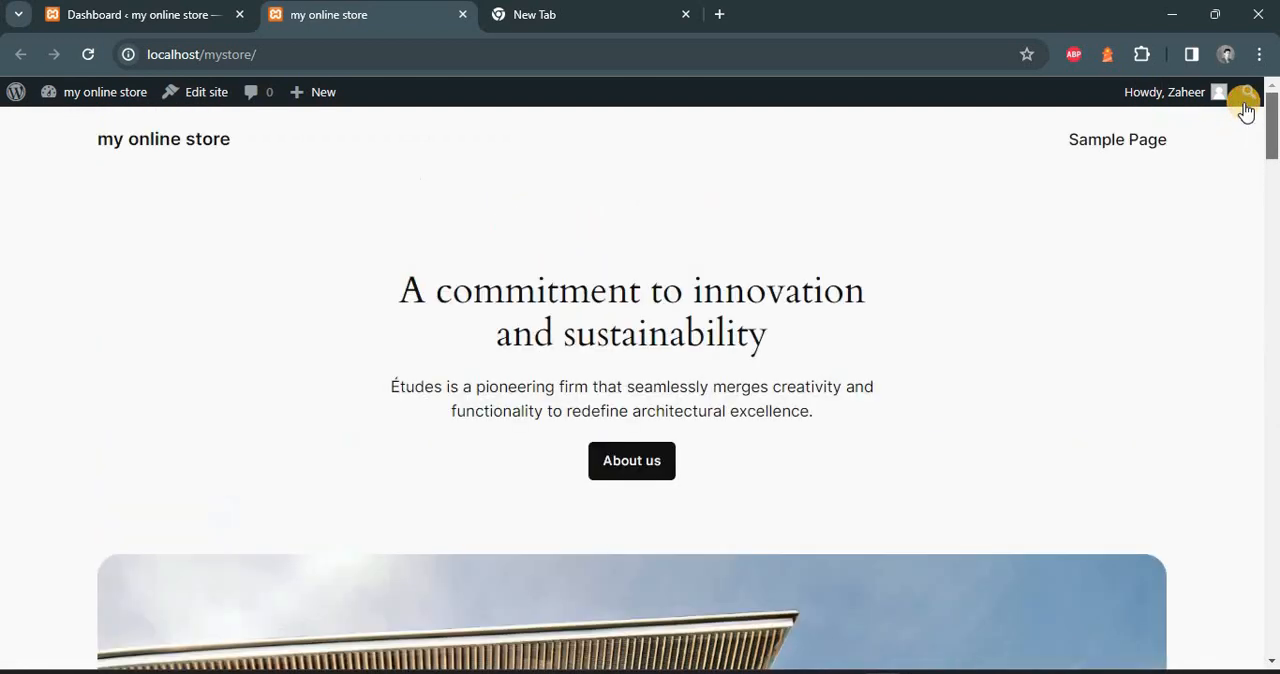
left_click(1114, 137)
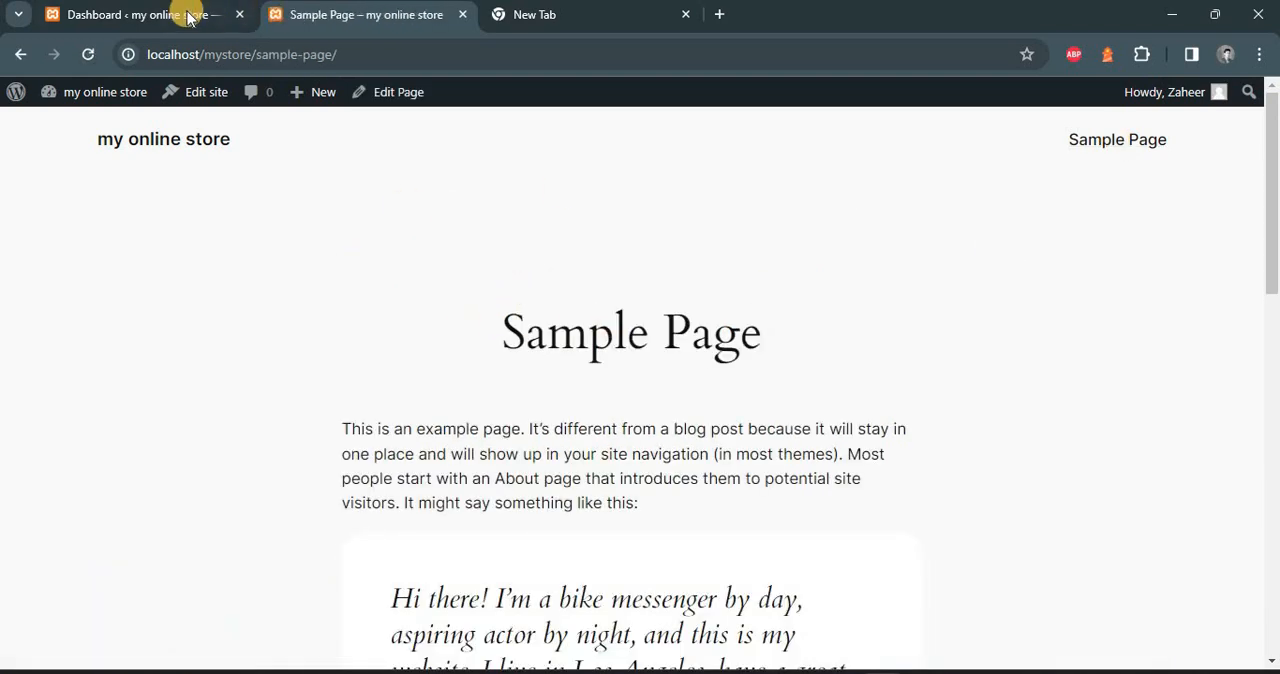
Review the installed themes in the WordPress dashboard and browse the popular themes available to add
left_click(186, 16)
mouse_move(57, 378)
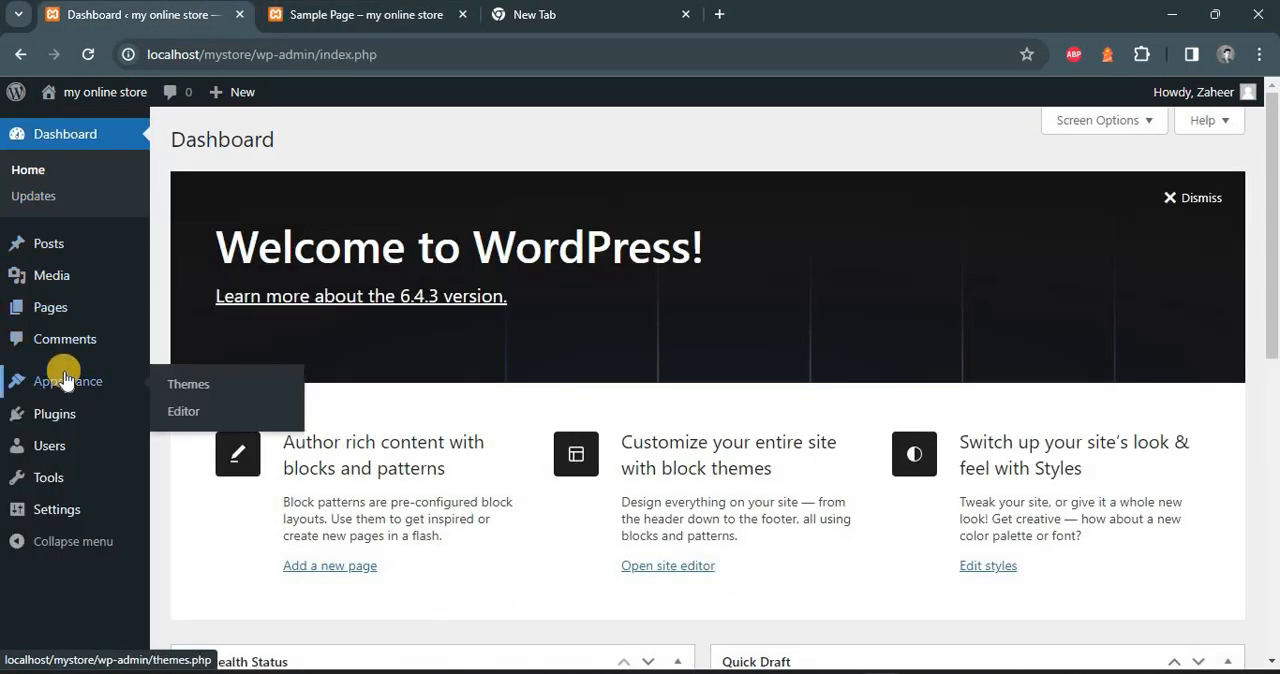
left_click(209, 384)
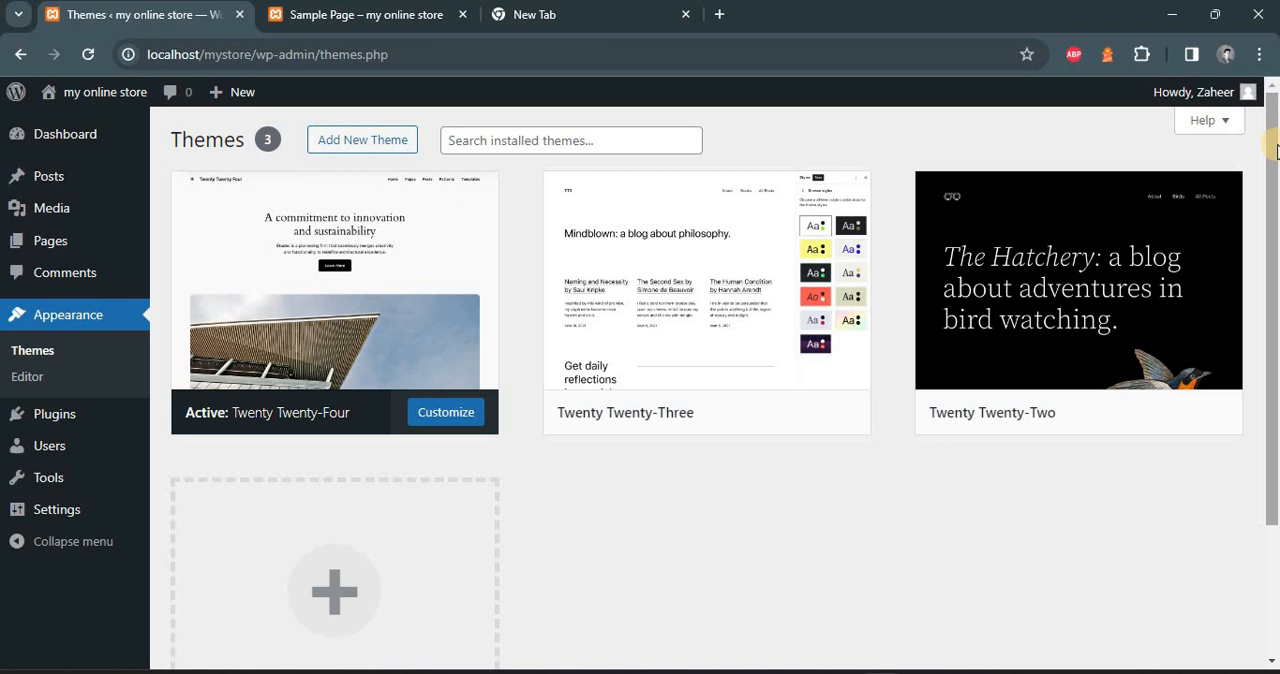
left_click(360, 139)
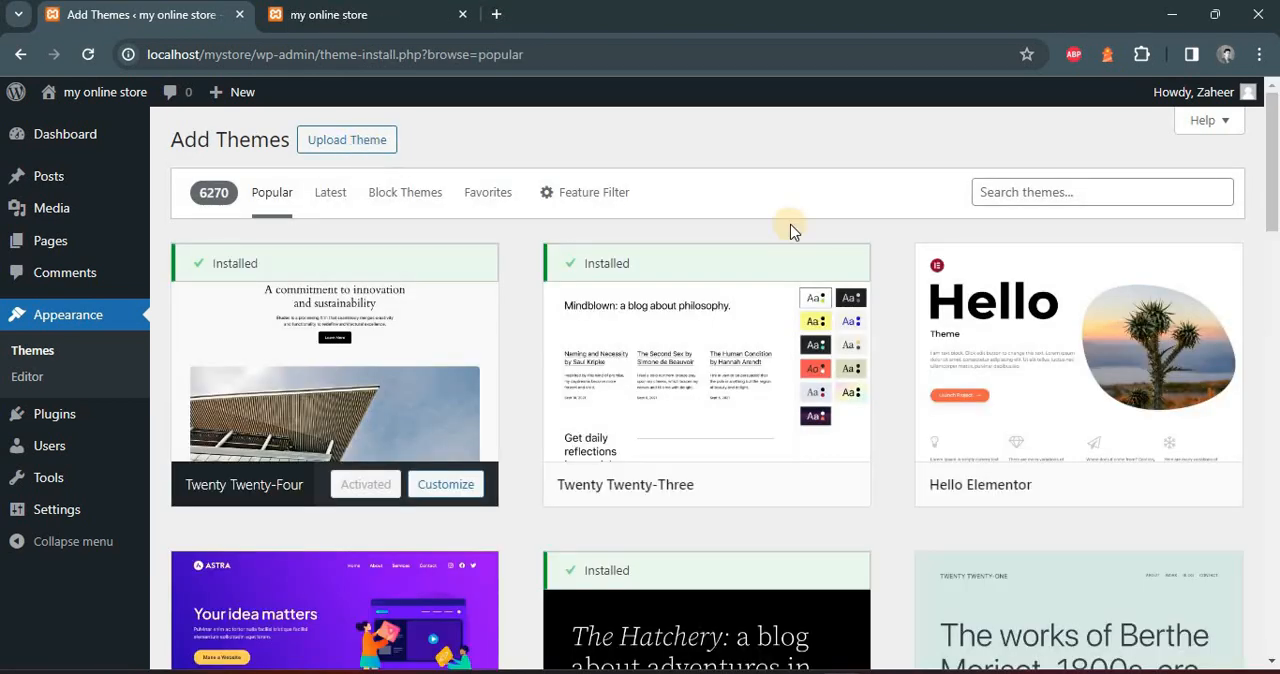
left_click_drag(1272, 176, 1268, 527)
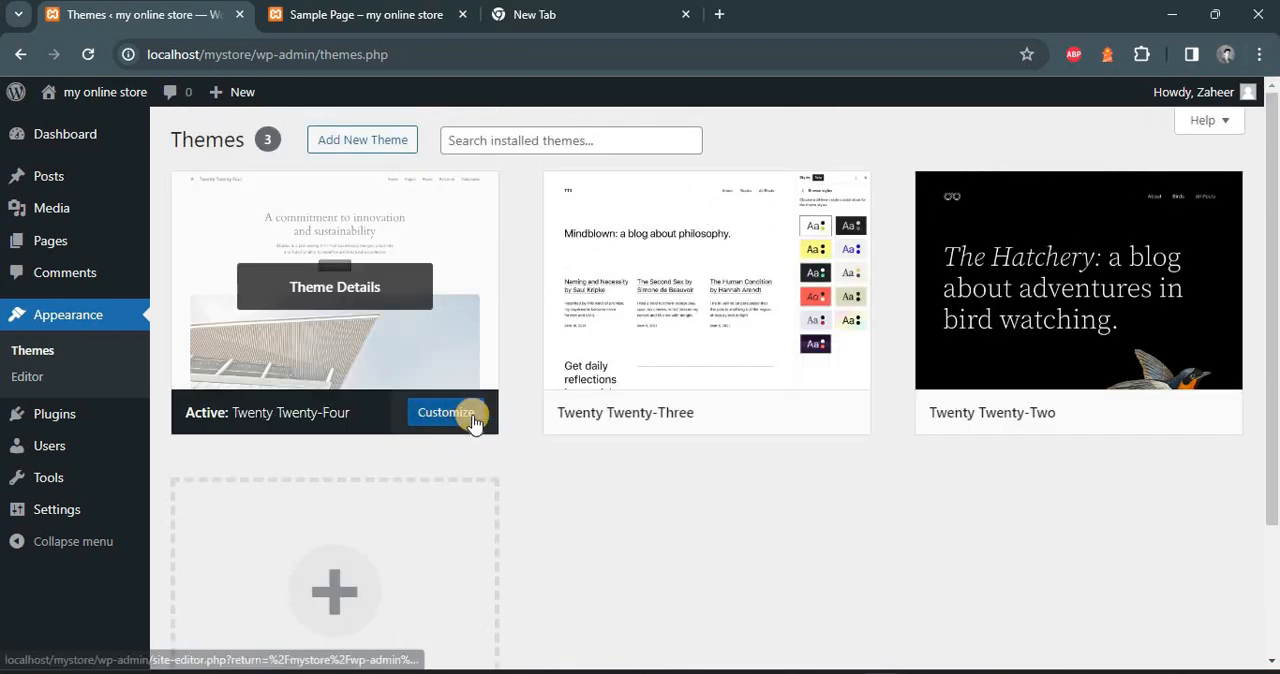
Activate the Twenty Twenty-Three theme and check the reloaded Sample Page and home page on the live site
mouse_move(808, 423)
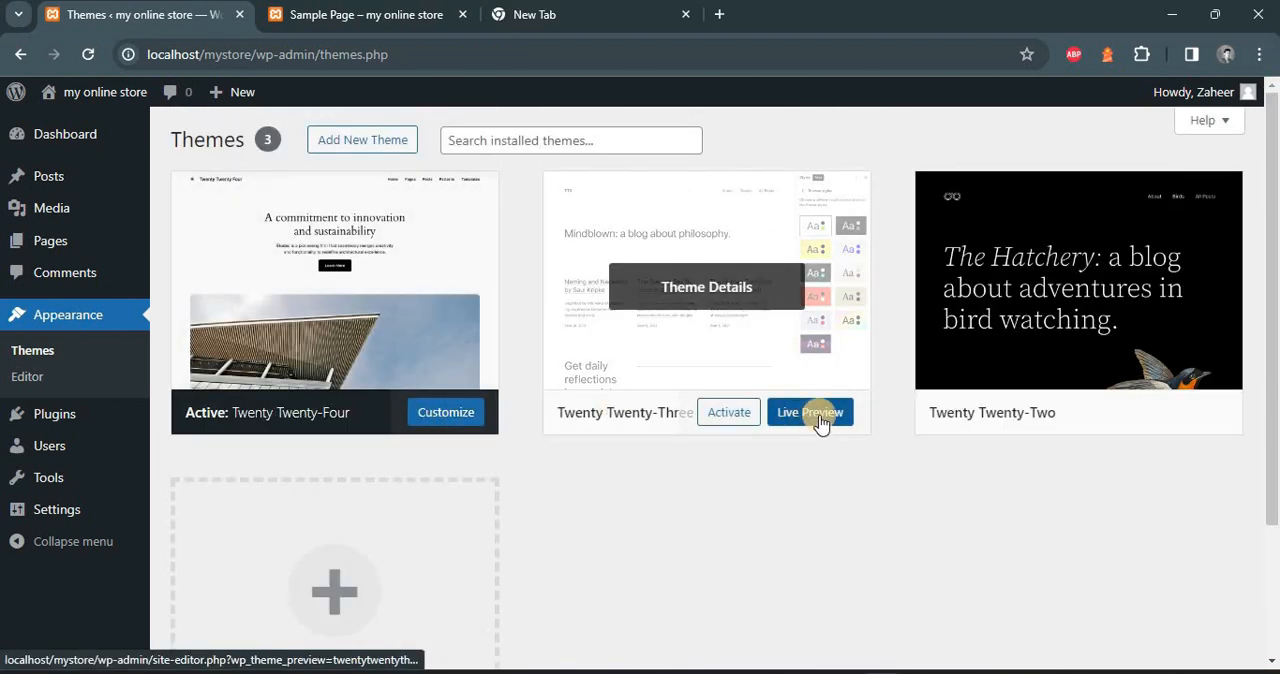
left_click(722, 420)
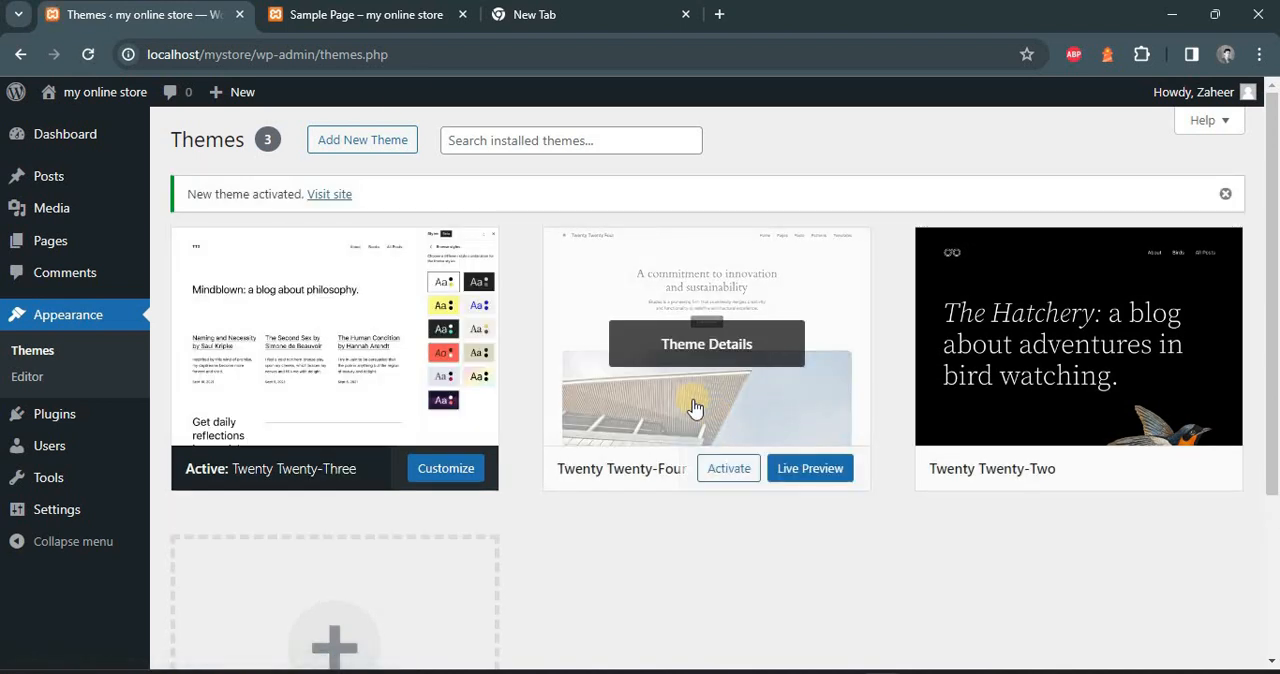
left_click(383, 22)
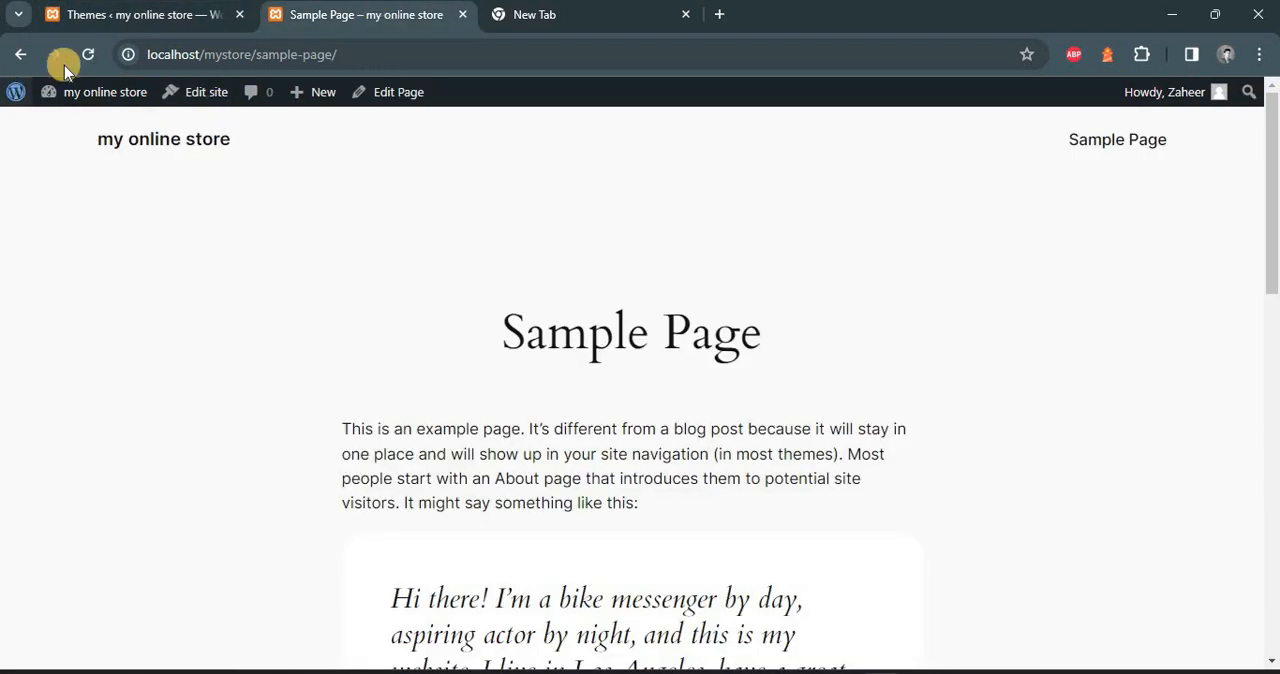
left_click(86, 55)
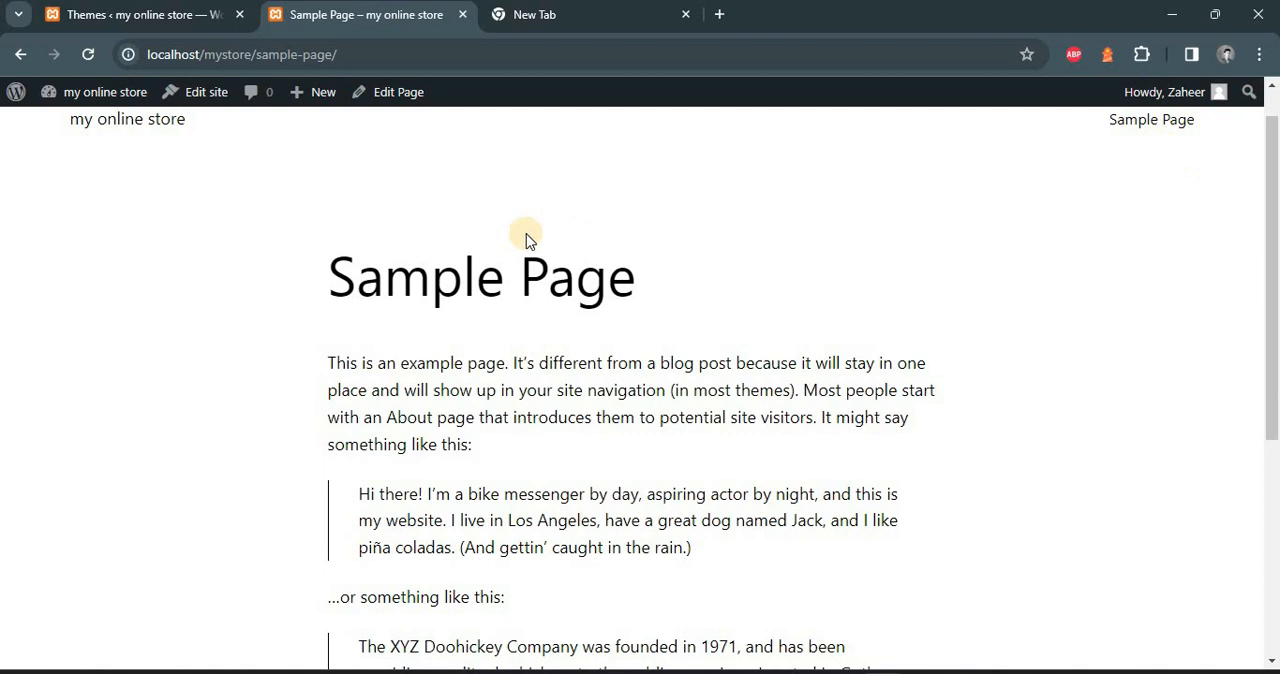
left_click(150, 122)
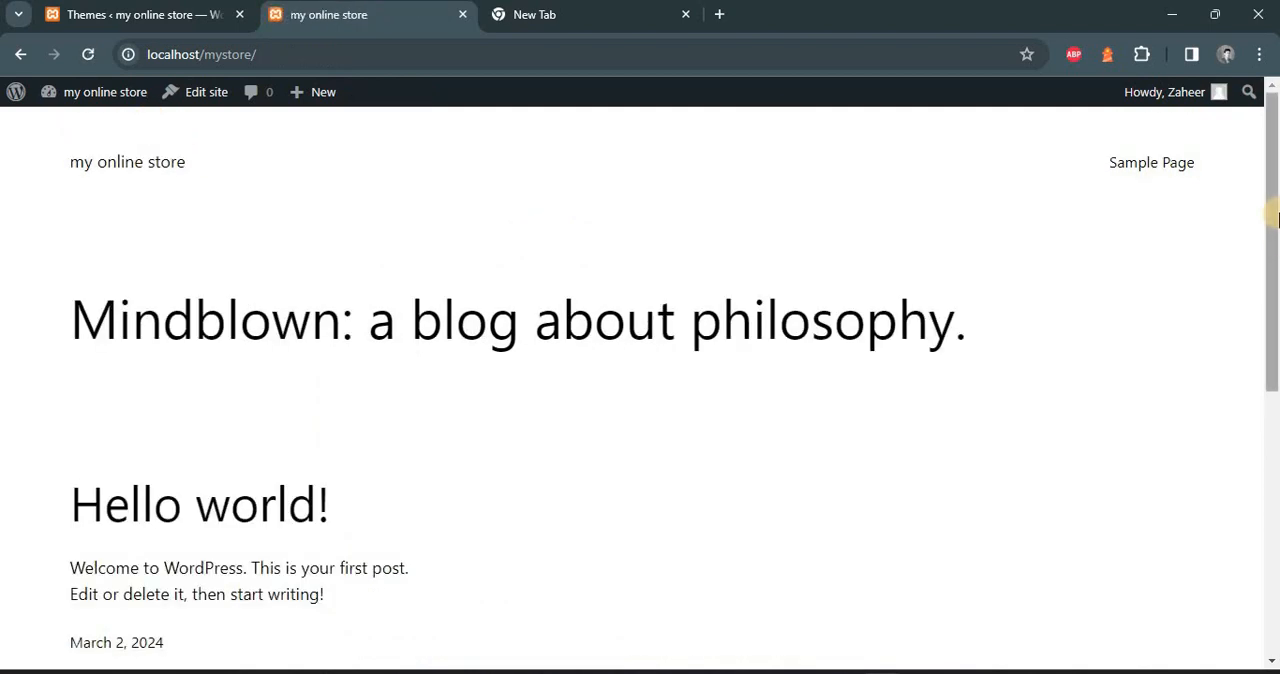
scroll(1270, 380, "down", 5)
left_click_drag(1247, 457, 1278, 48)
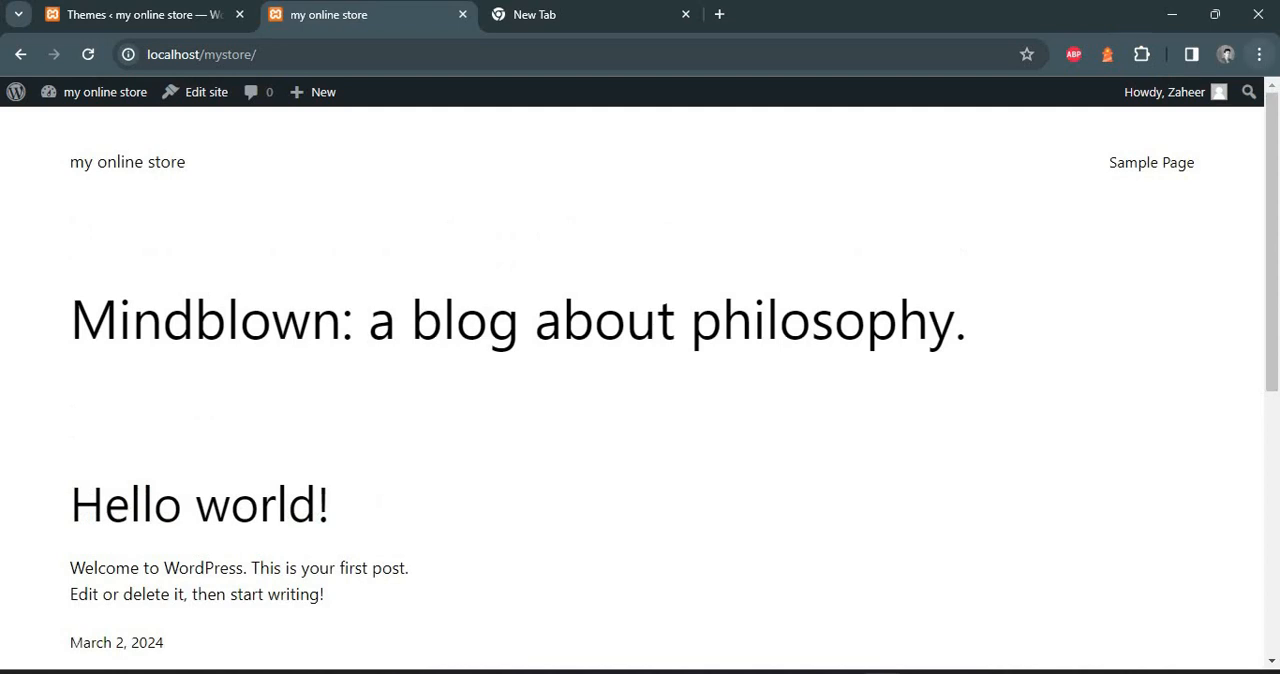
Reactivate the Twenty Twenty-Four theme and reload the live home page to check it
left_click(177, 15)
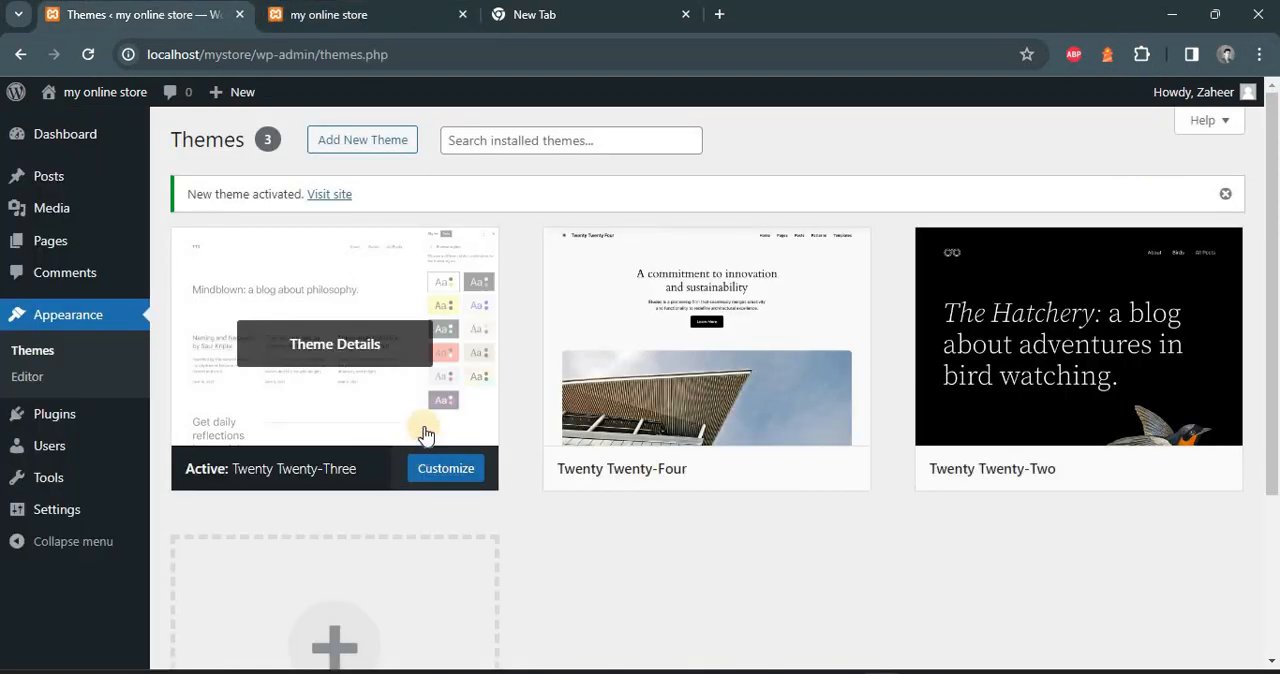
left_click(735, 472)
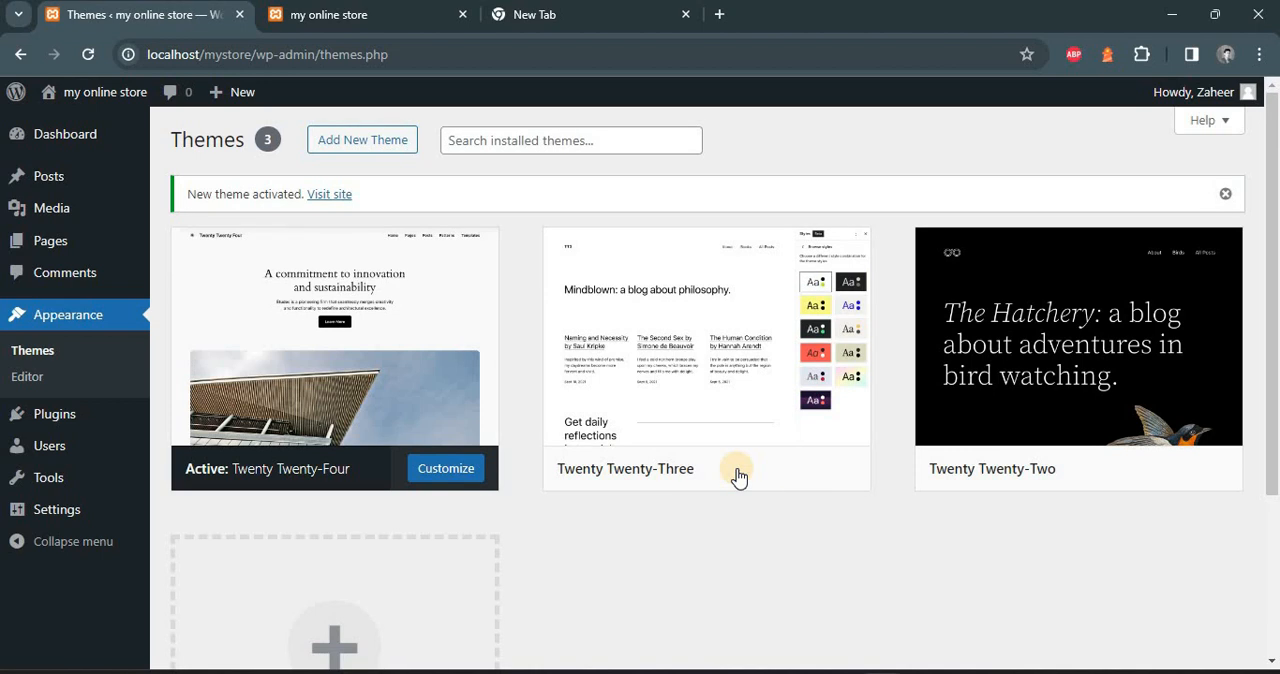
left_click(337, 14)
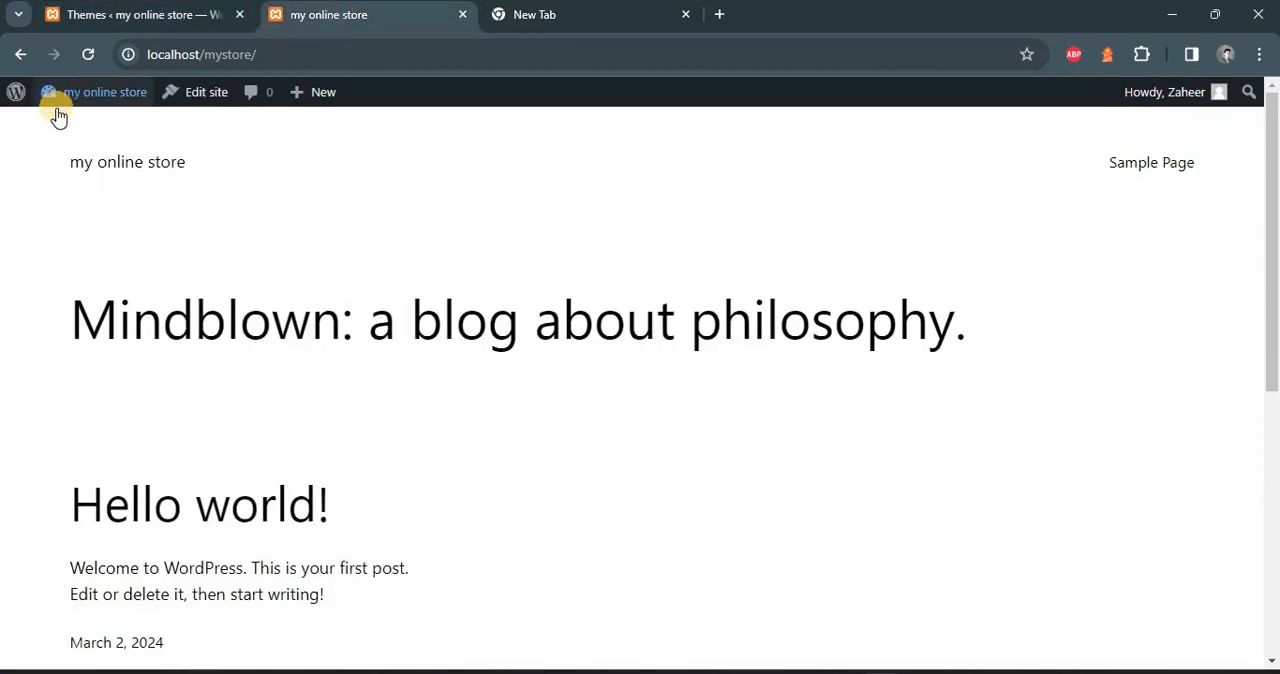
left_click(81, 51)
mouse_move(1271, 145)
left_mouse_down()
mouse_move(1271, 620)
mouse_move(1271, 140)
left_mouse_up()
Review the installed plugins in the dashboard and browse the featured plugins available to add
left_click(177, 18)
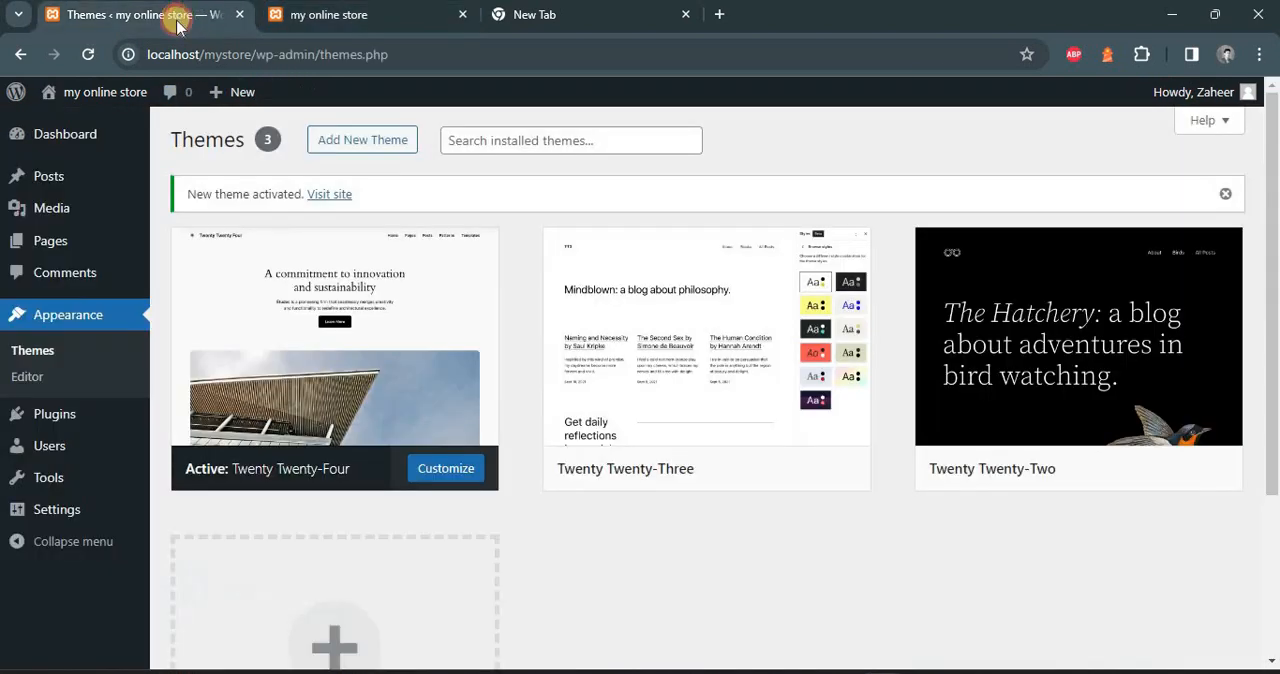
mouse_move(112, 416)
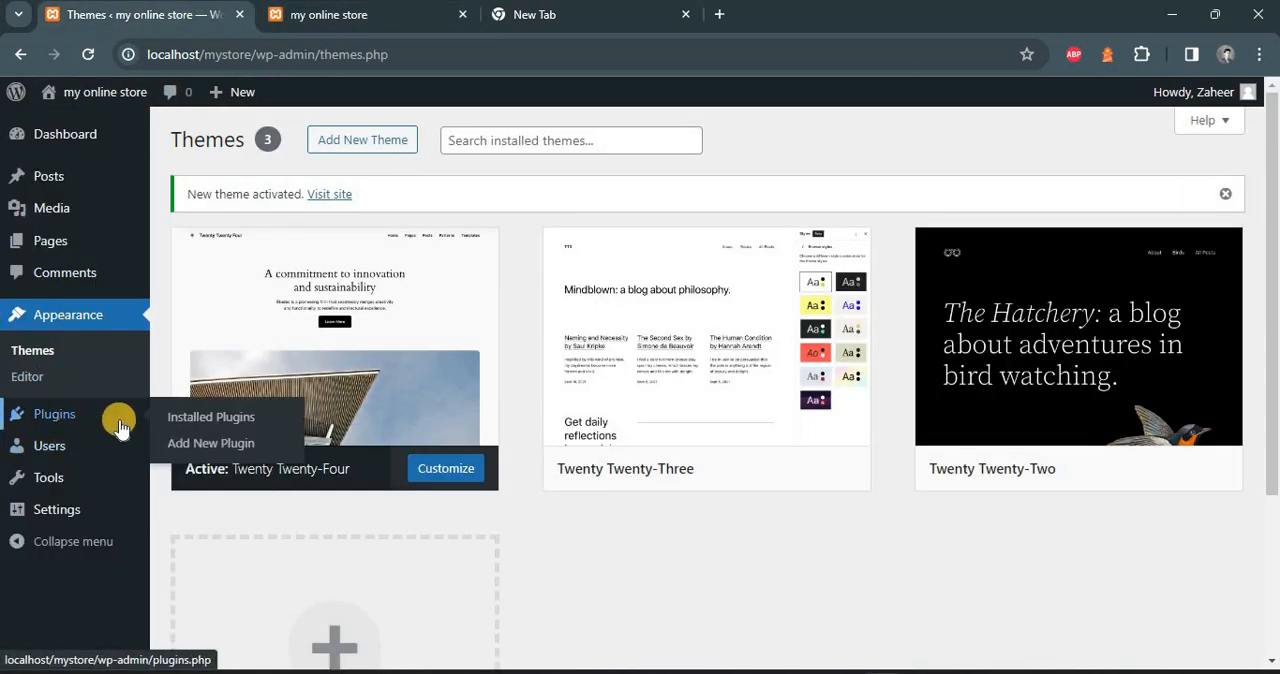
left_click(198, 421)
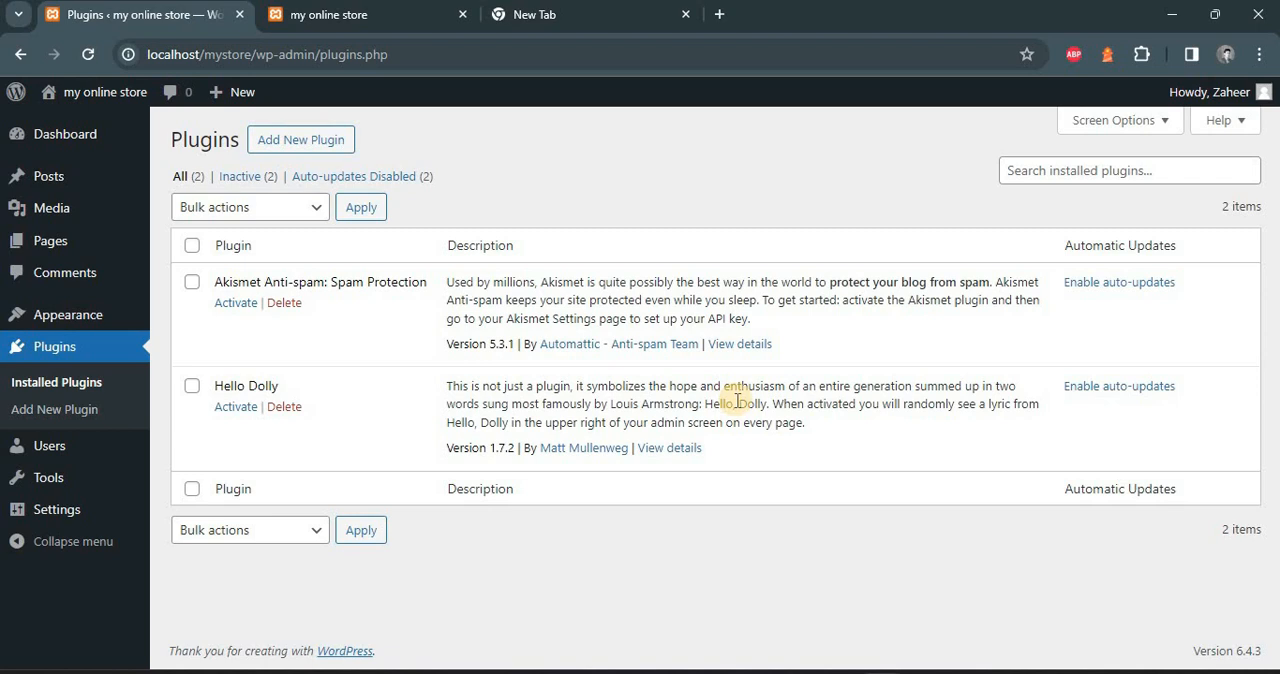
left_click(77, 410)
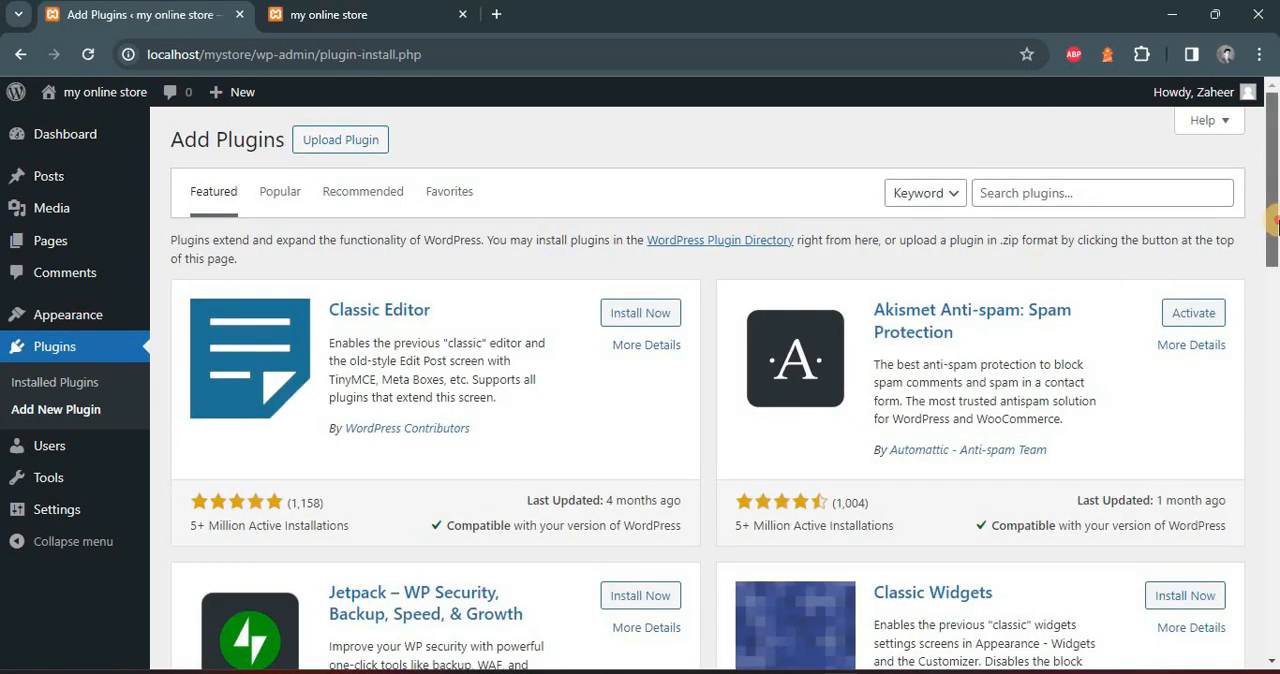
scroll(1276, 226, "down", 1)
left_click_drag(1277, 222, 1276, 94)
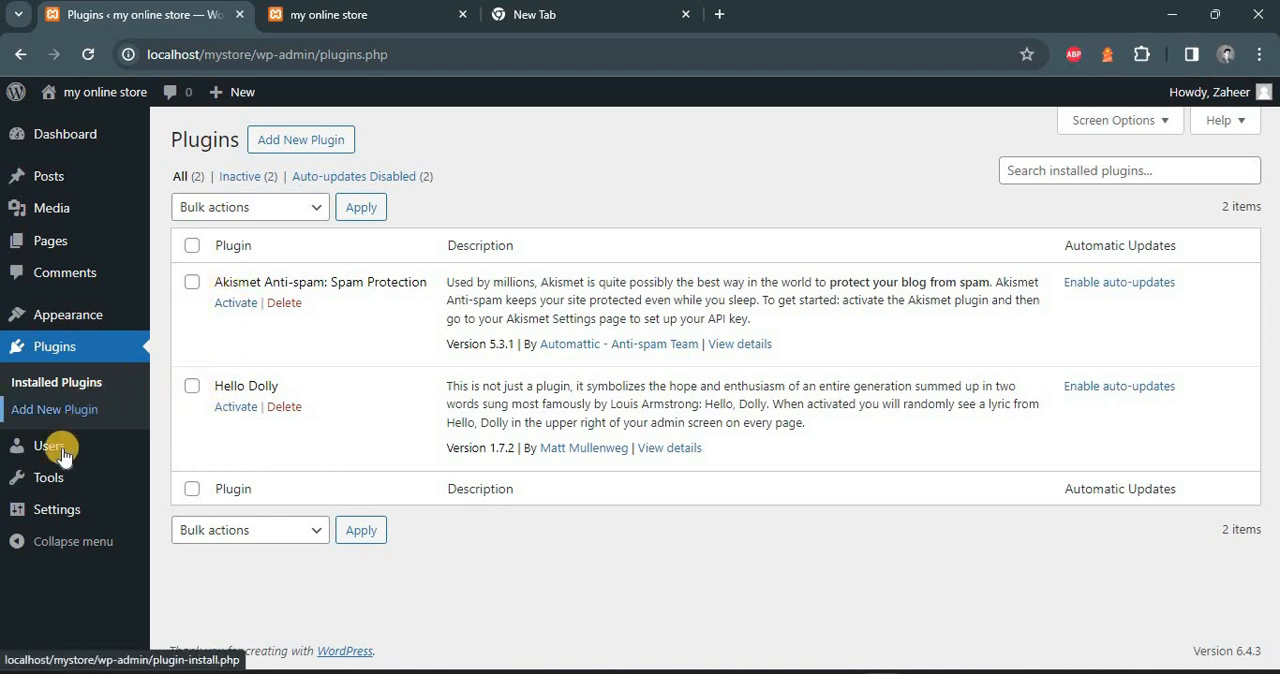
View the list of all site users and the actions offered for the administrator account
mouse_move(57, 449)
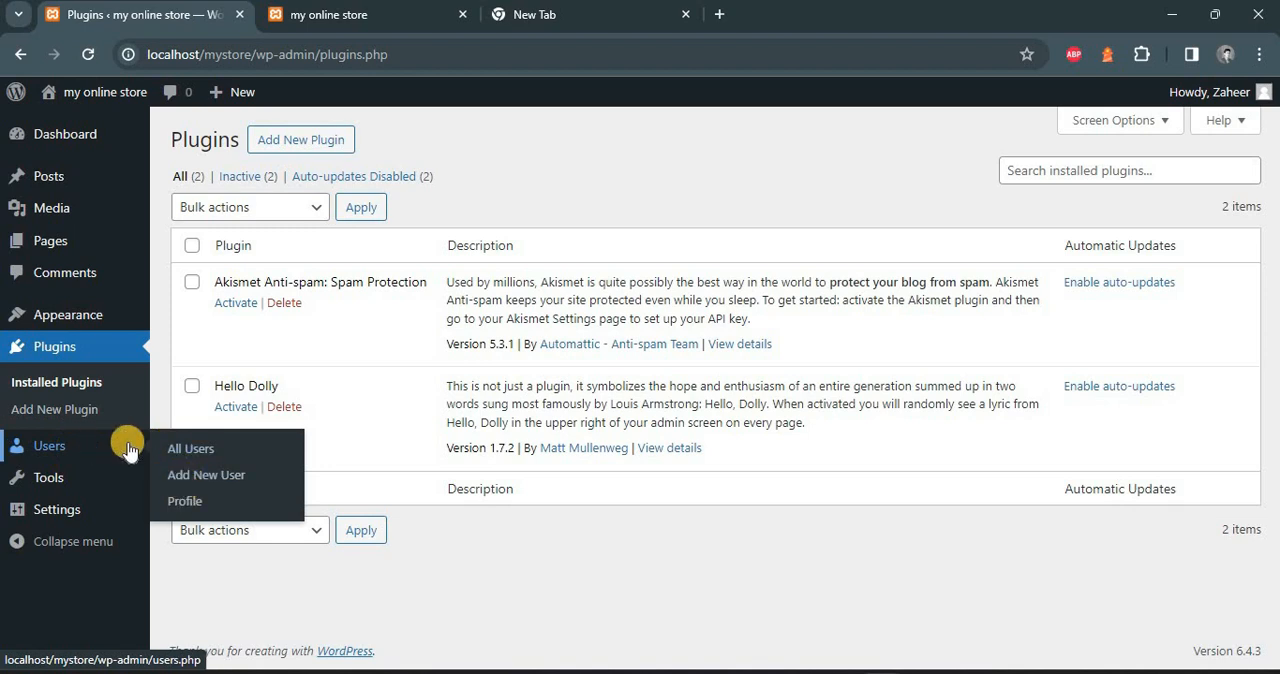
left_click(181, 450)
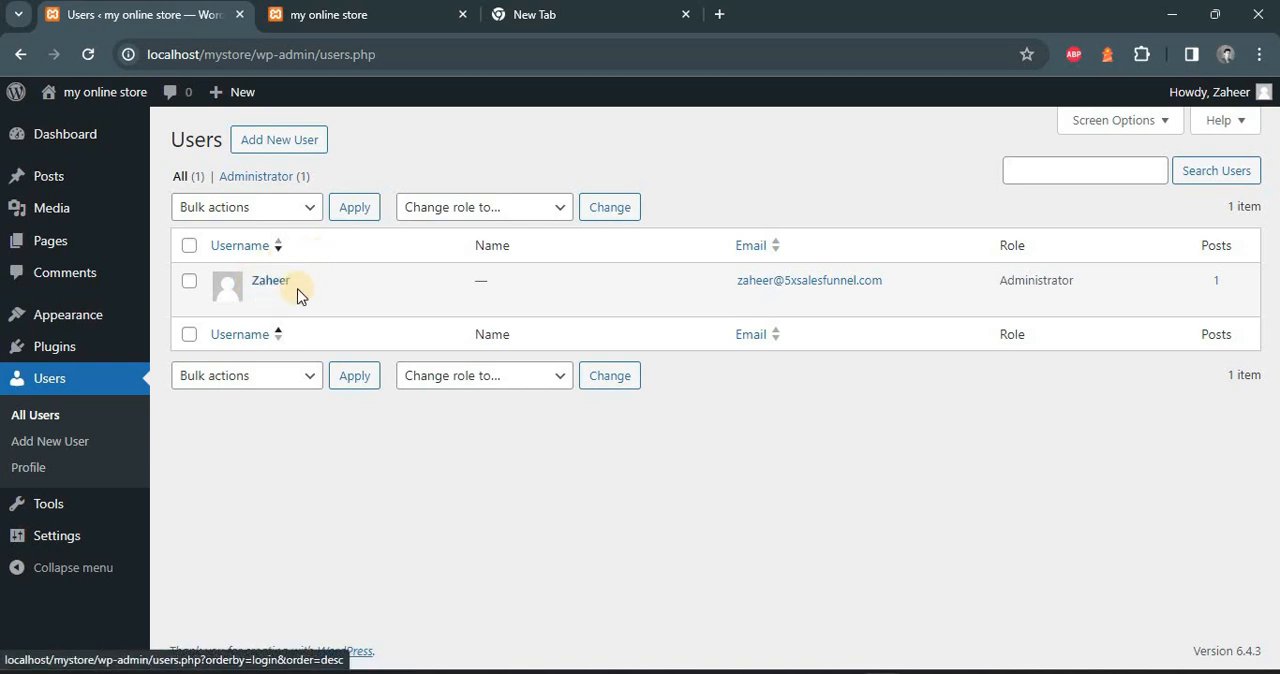
mouse_move(289, 297)
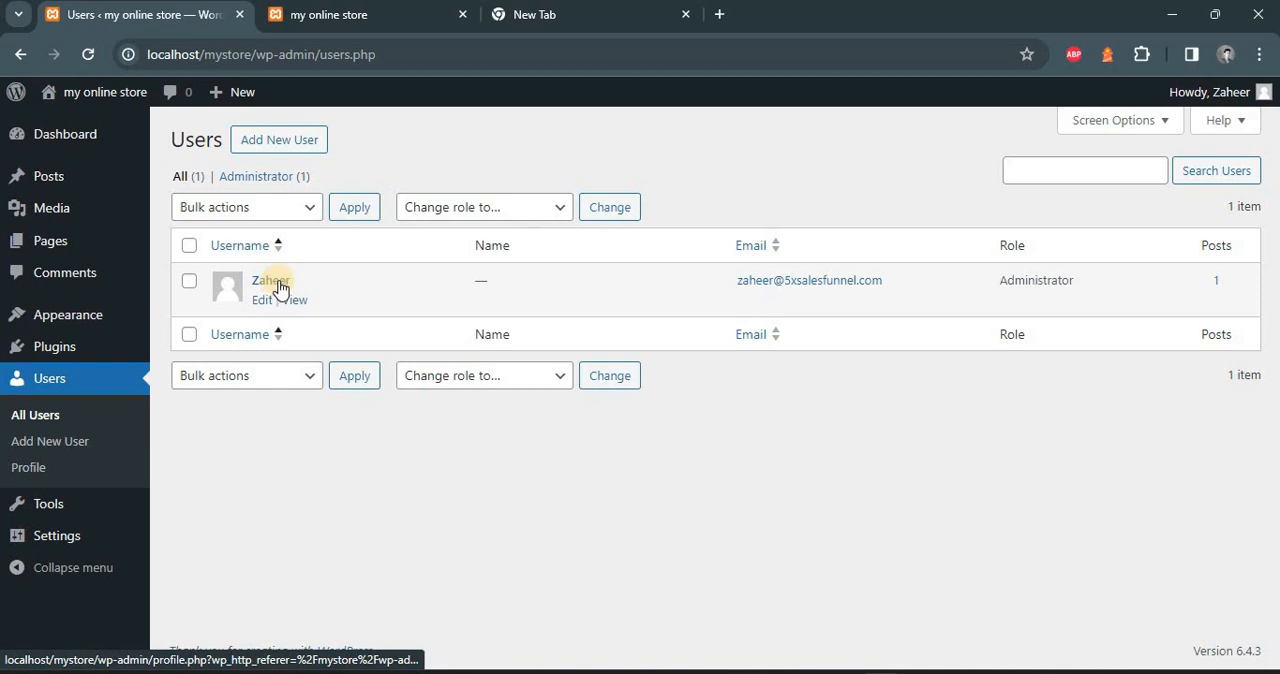
View the theme file editor and the plugin file editor, acknowledging the direct-editing warning in each
mouse_move(70, 510)
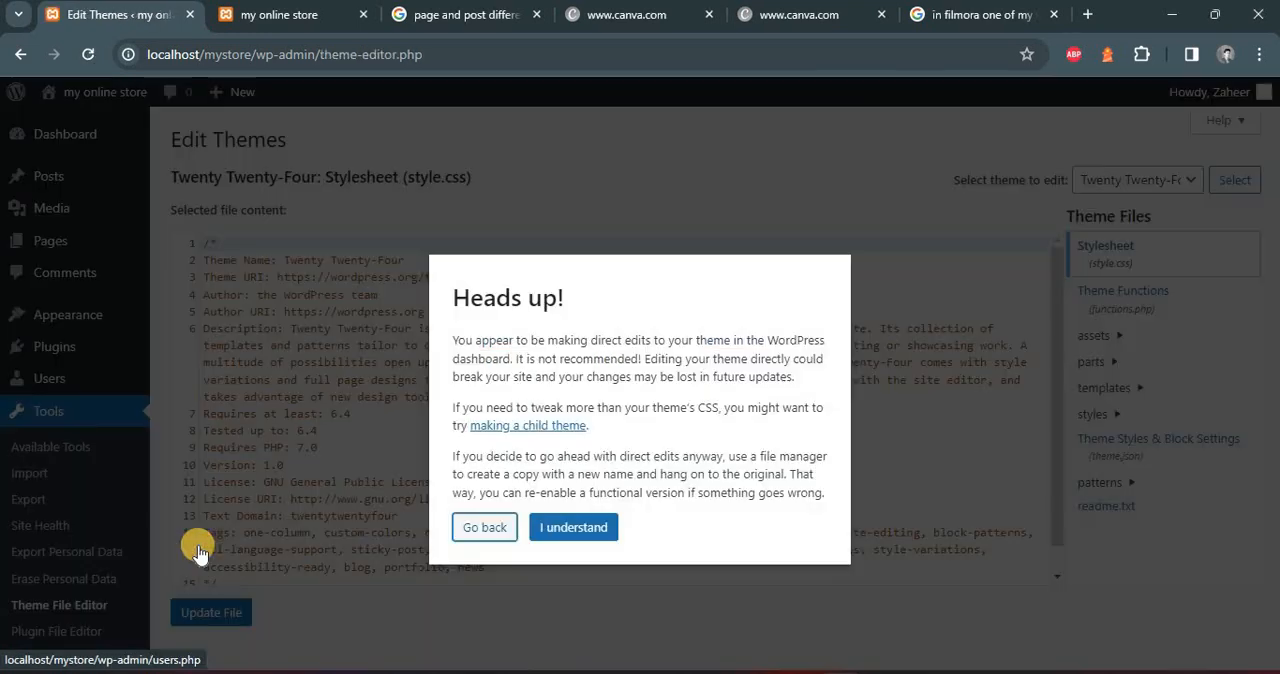
left_click(574, 527)
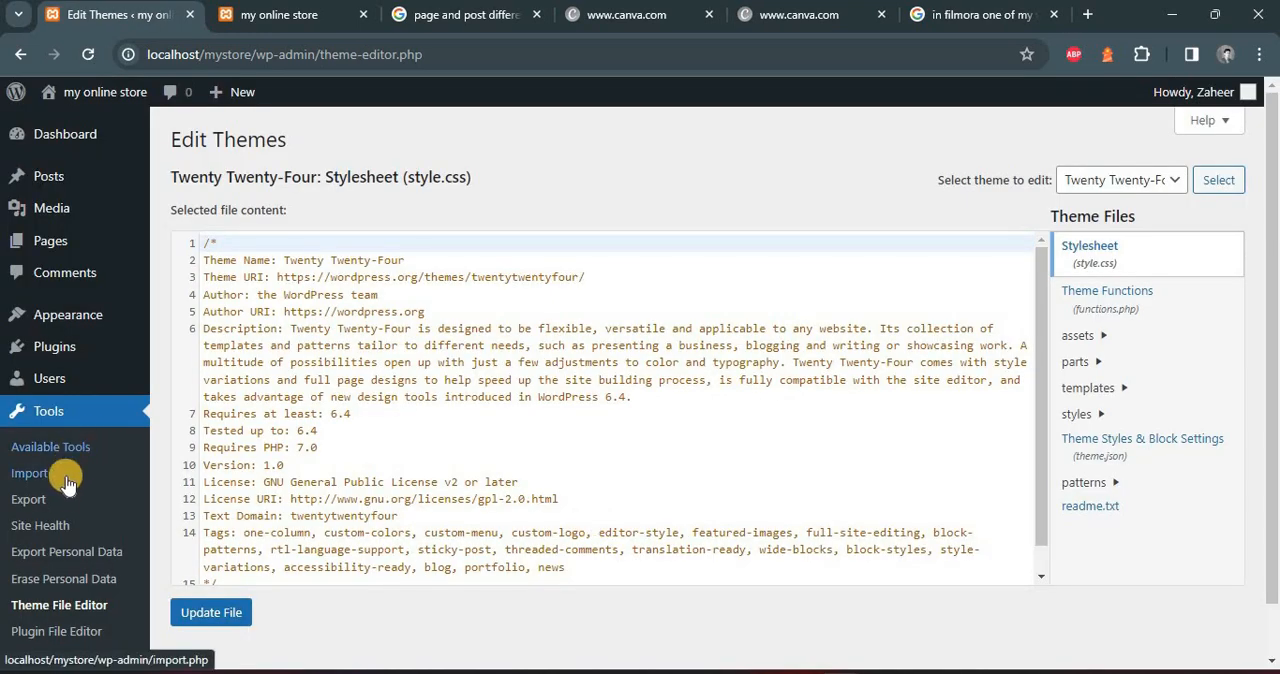
left_click(63, 632)
left_click(578, 517)
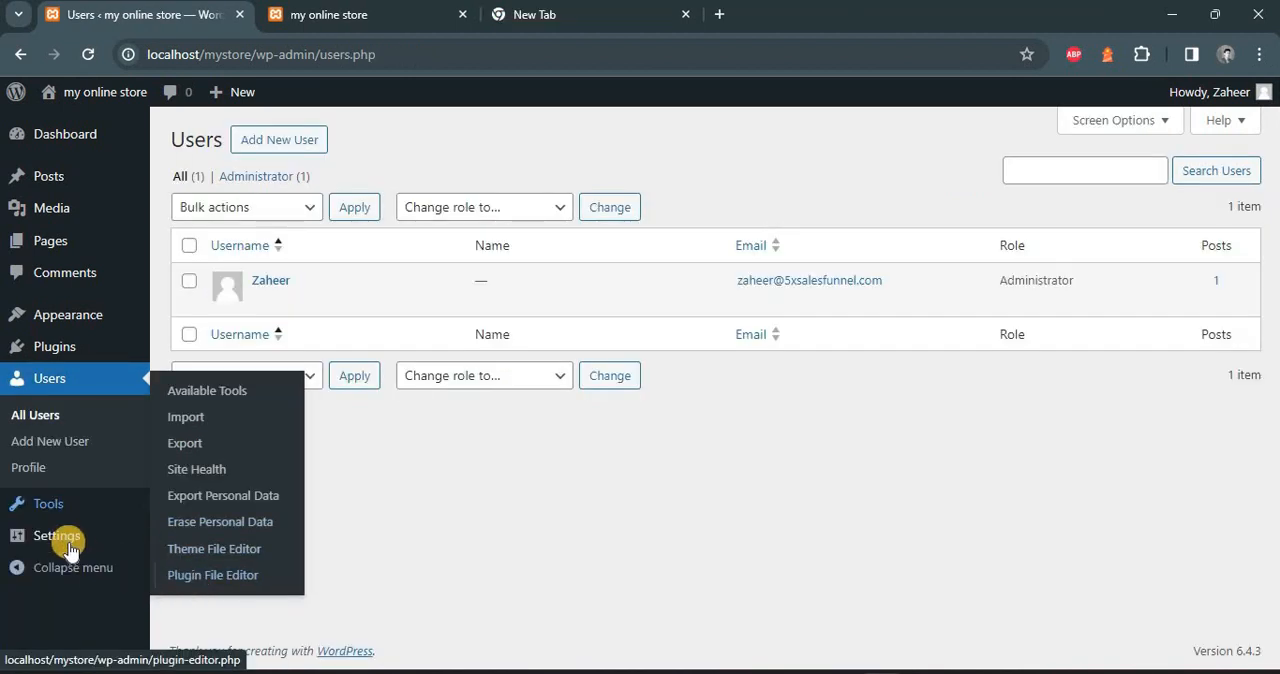
Go to the list of all posts and start a new blank post
mouse_move(63, 537)
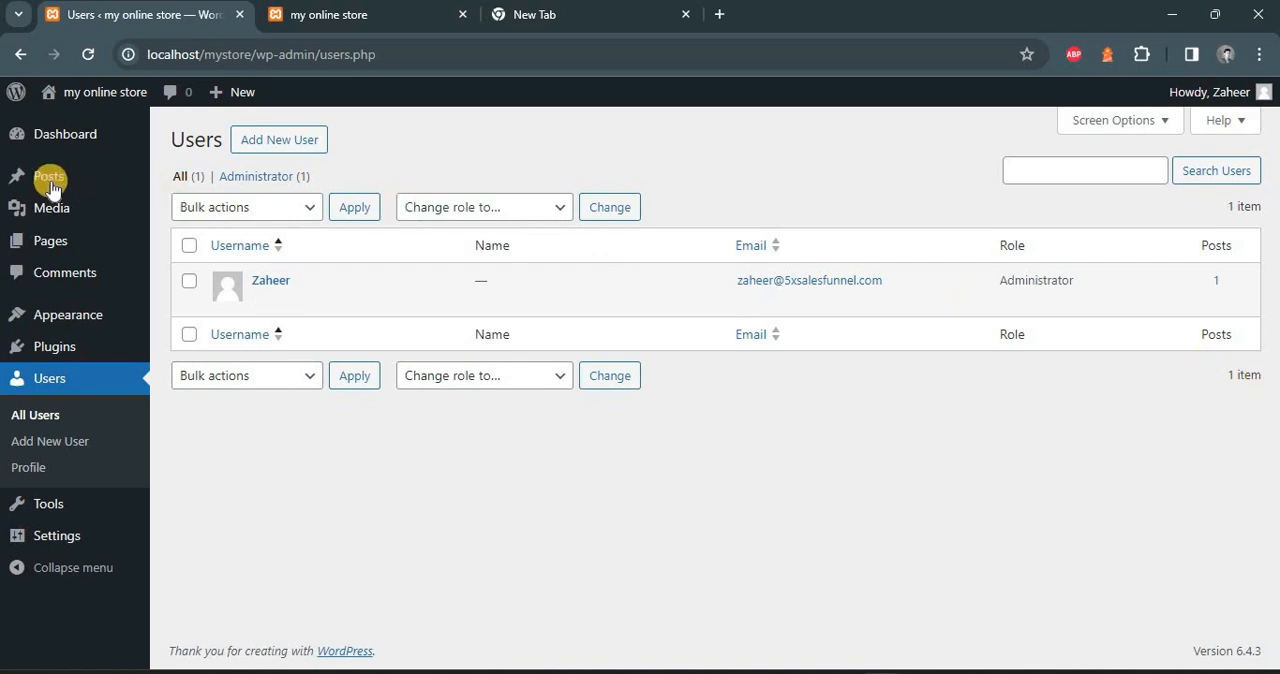
mouse_move(49, 178)
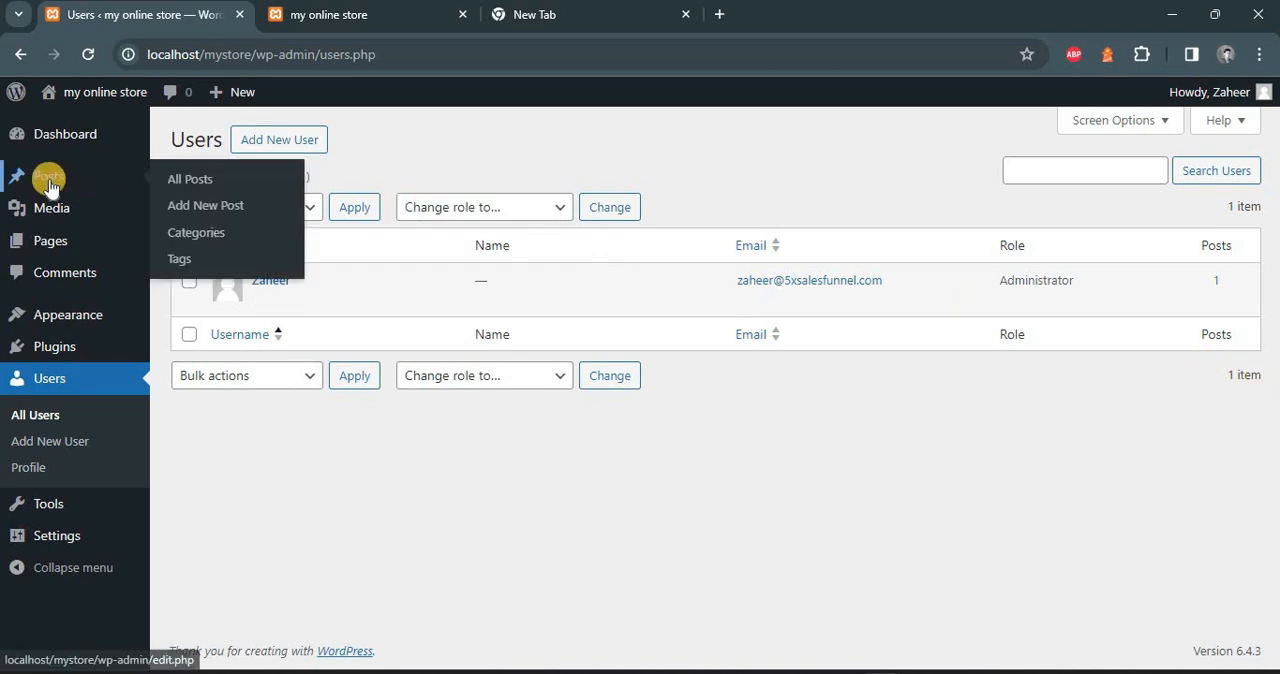
left_click(188, 190)
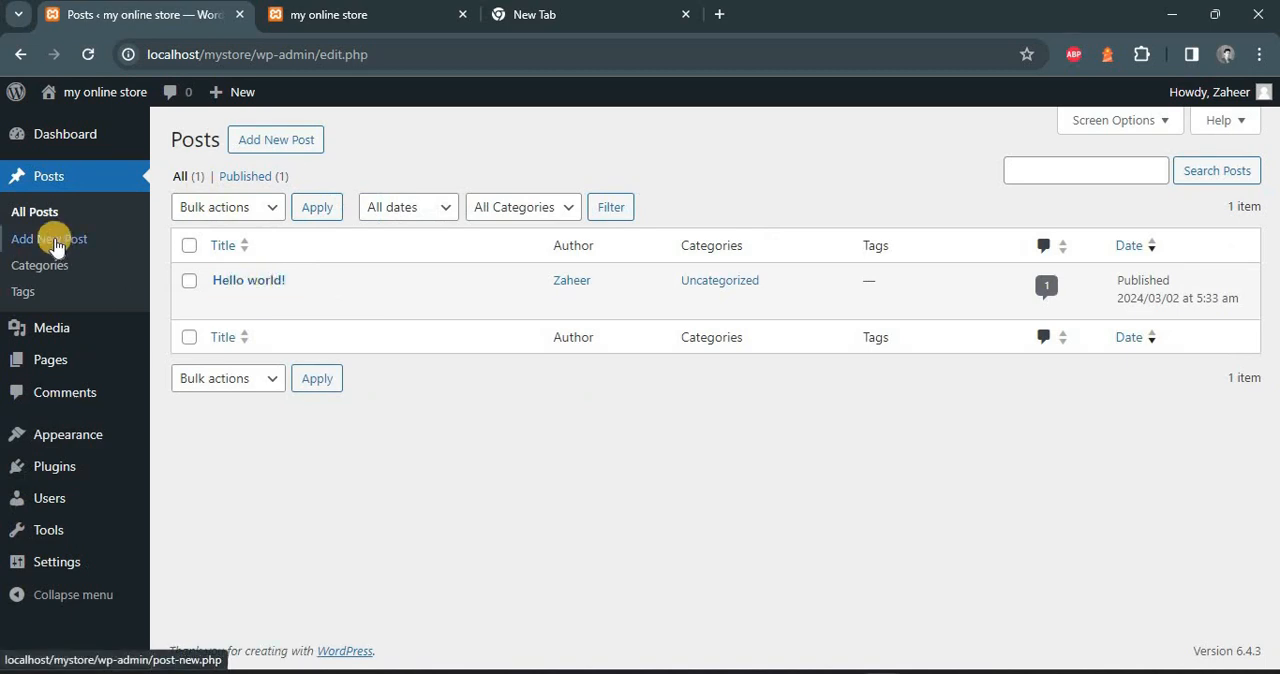
left_click(290, 143)
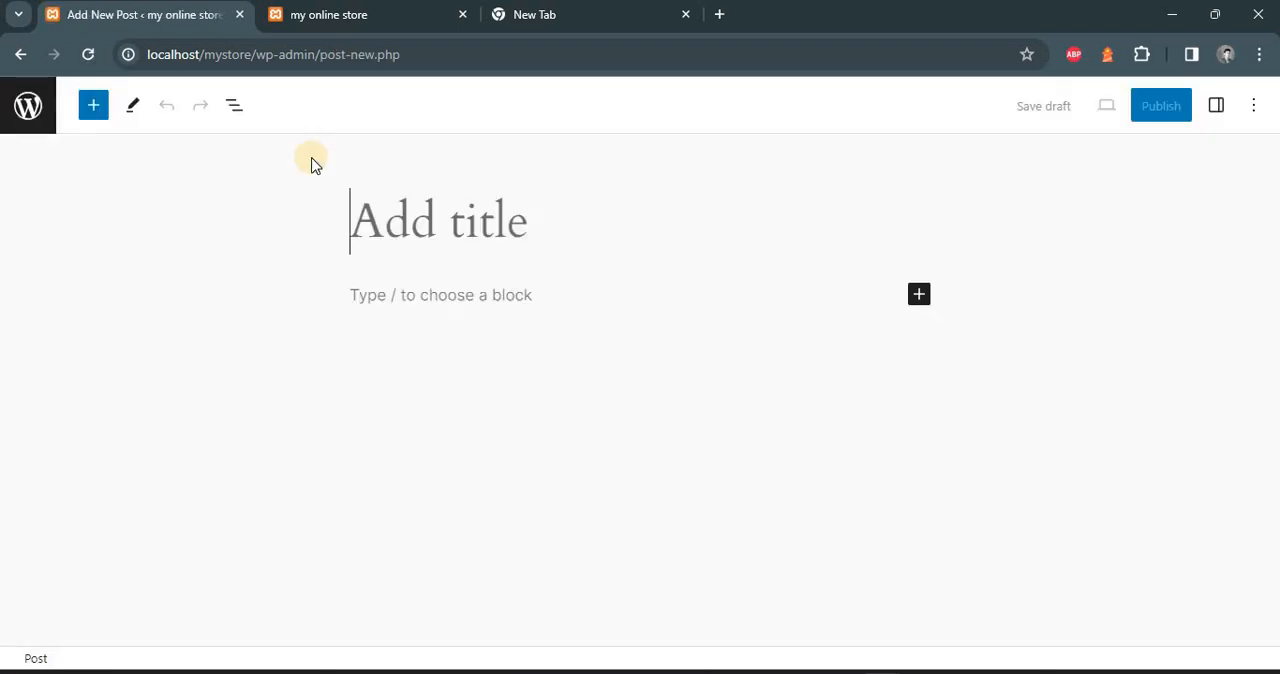
Title the post "My First Post" and insert an image block with the uploaded file "_Technology Blog Banner (1).jpg" from Downloads
type("M")
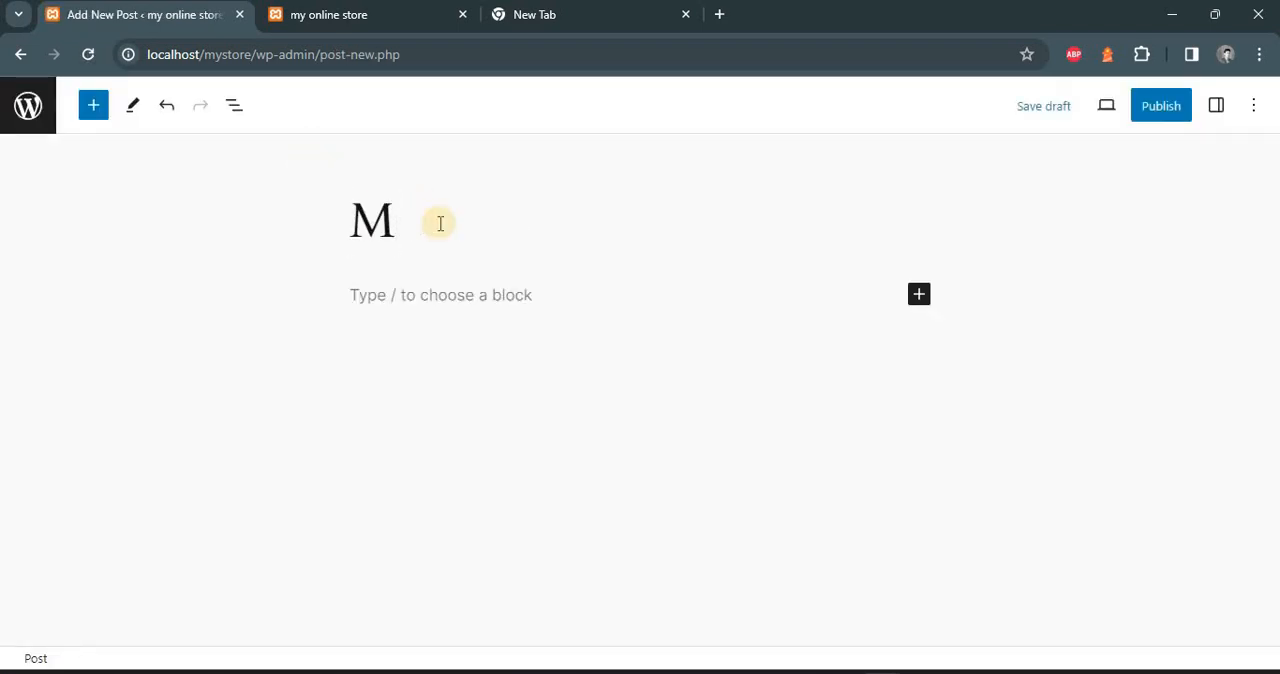
type("y First Post")
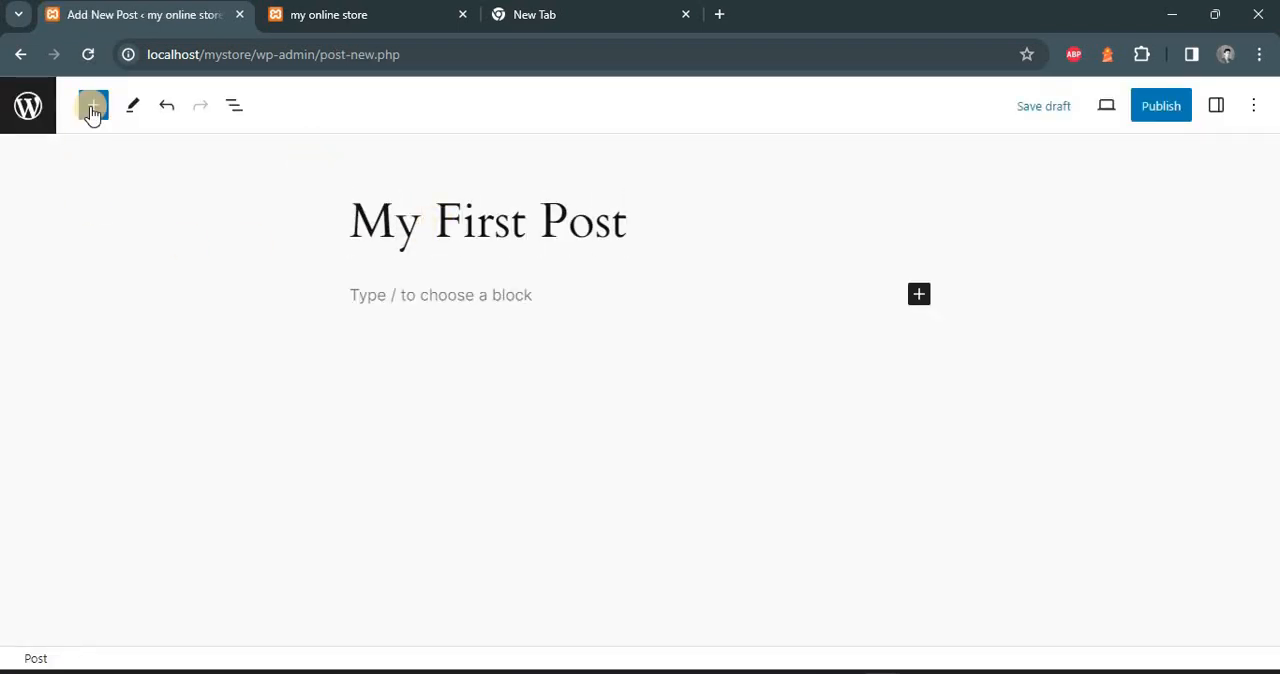
left_click(917, 300)
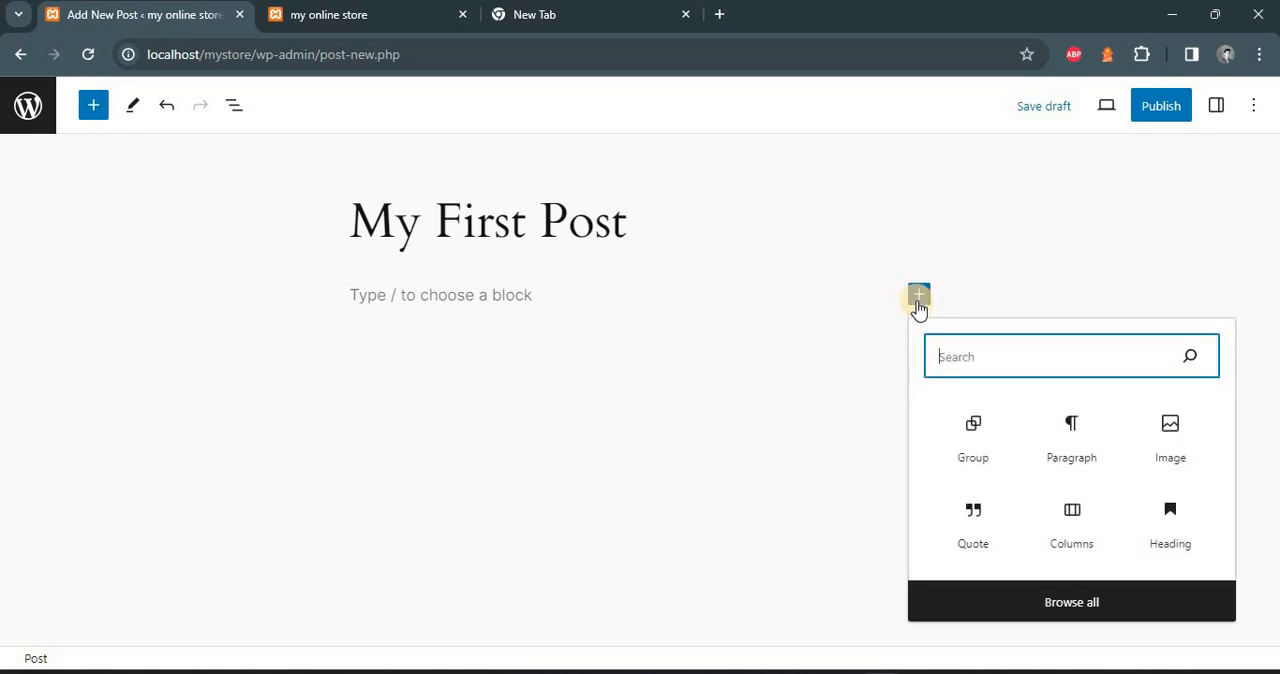
left_click(1178, 440)
left_click(395, 397)
double_click(300, 220)
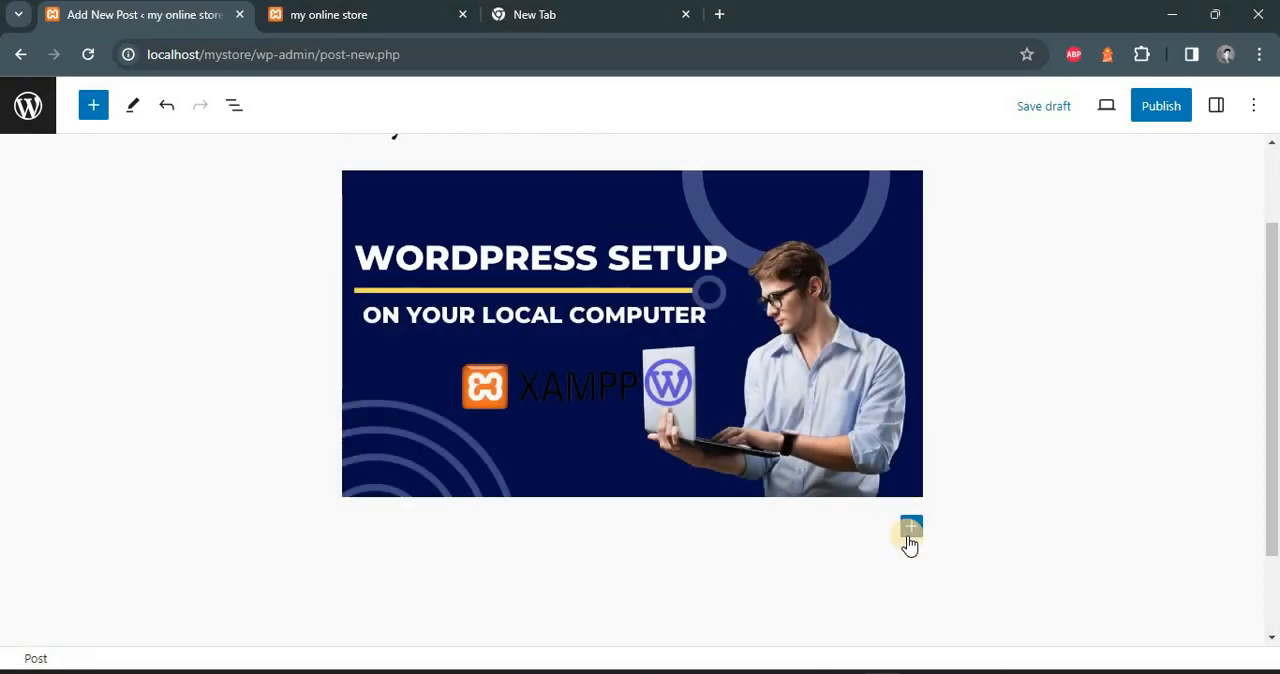
Add a paragraph block below the image with the text "This is my first post"
left_click(910, 530)
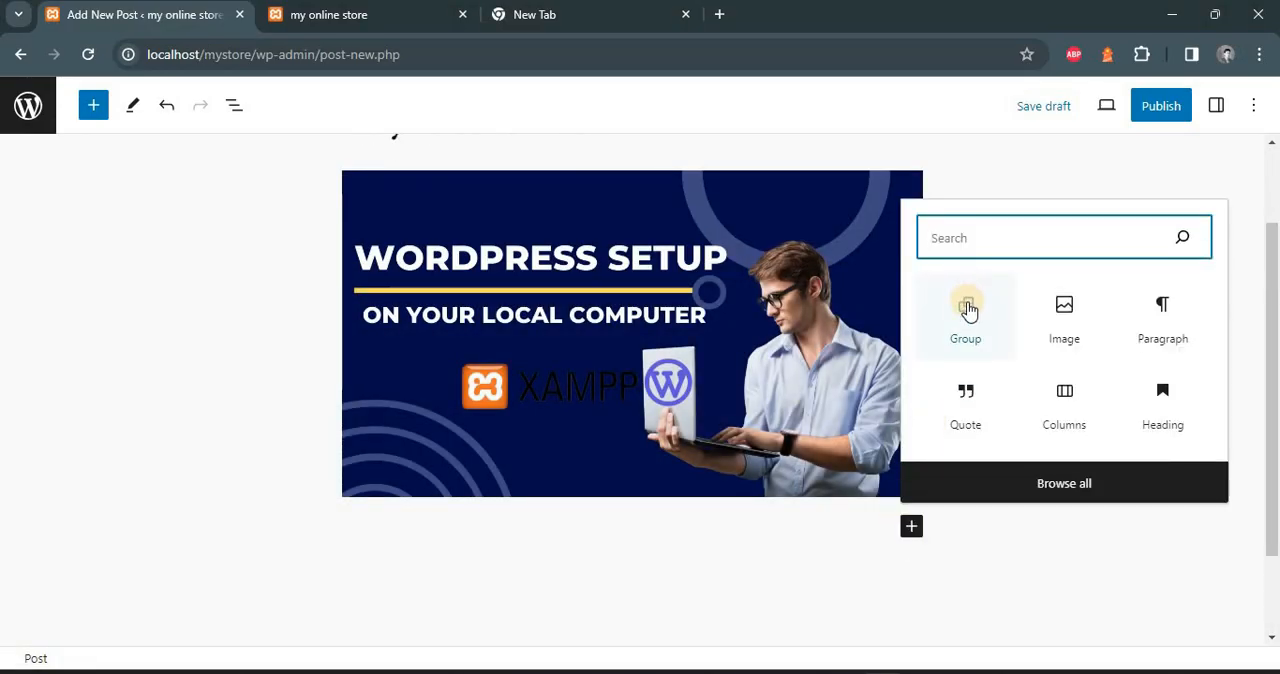
type("para")
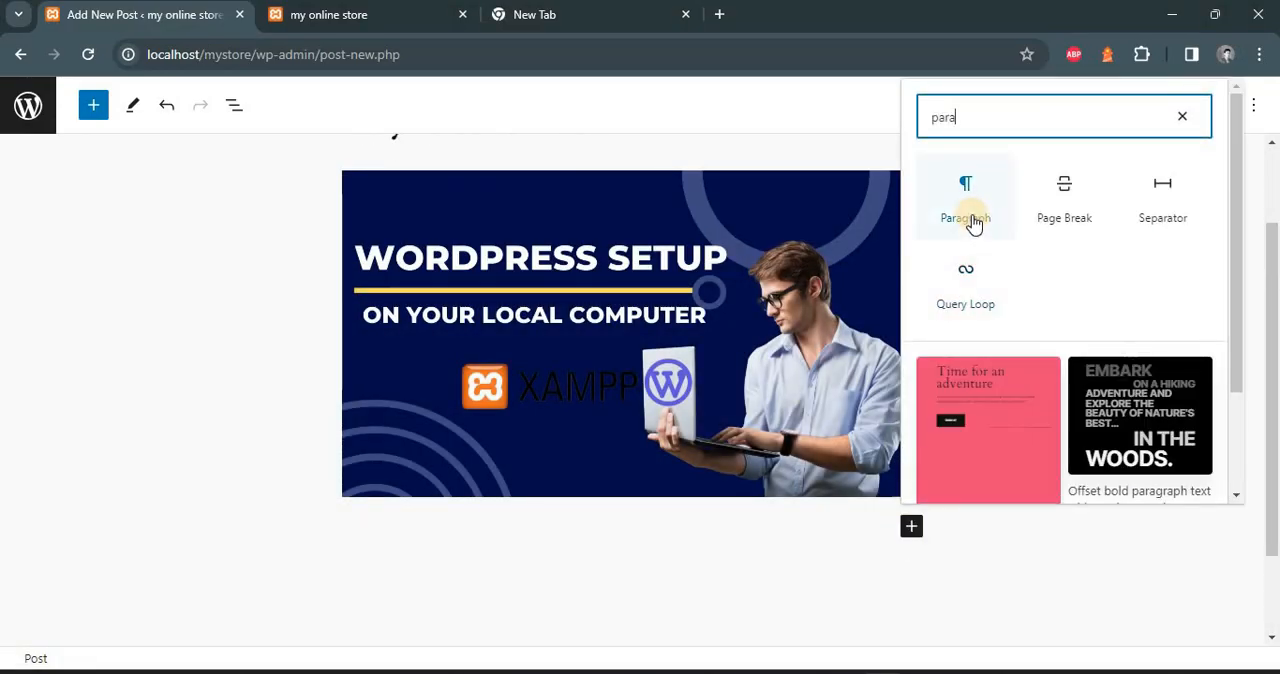
left_click(973, 220)
type("This ")
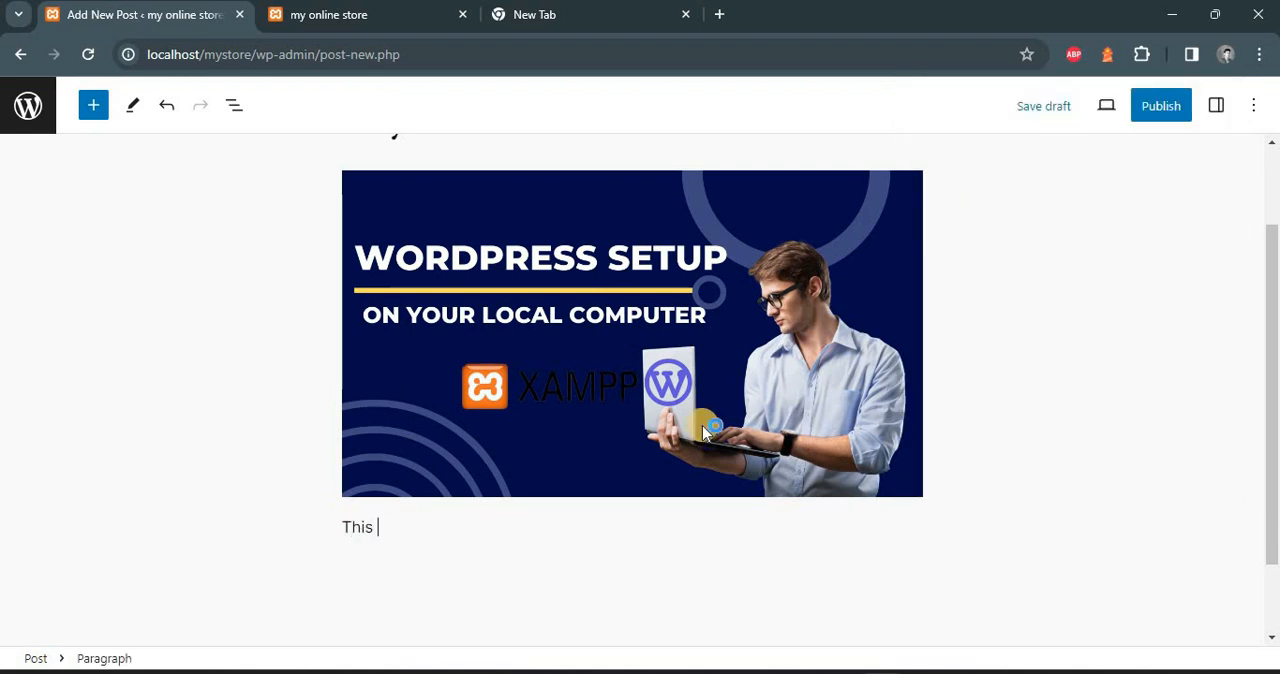
type("is my first post")
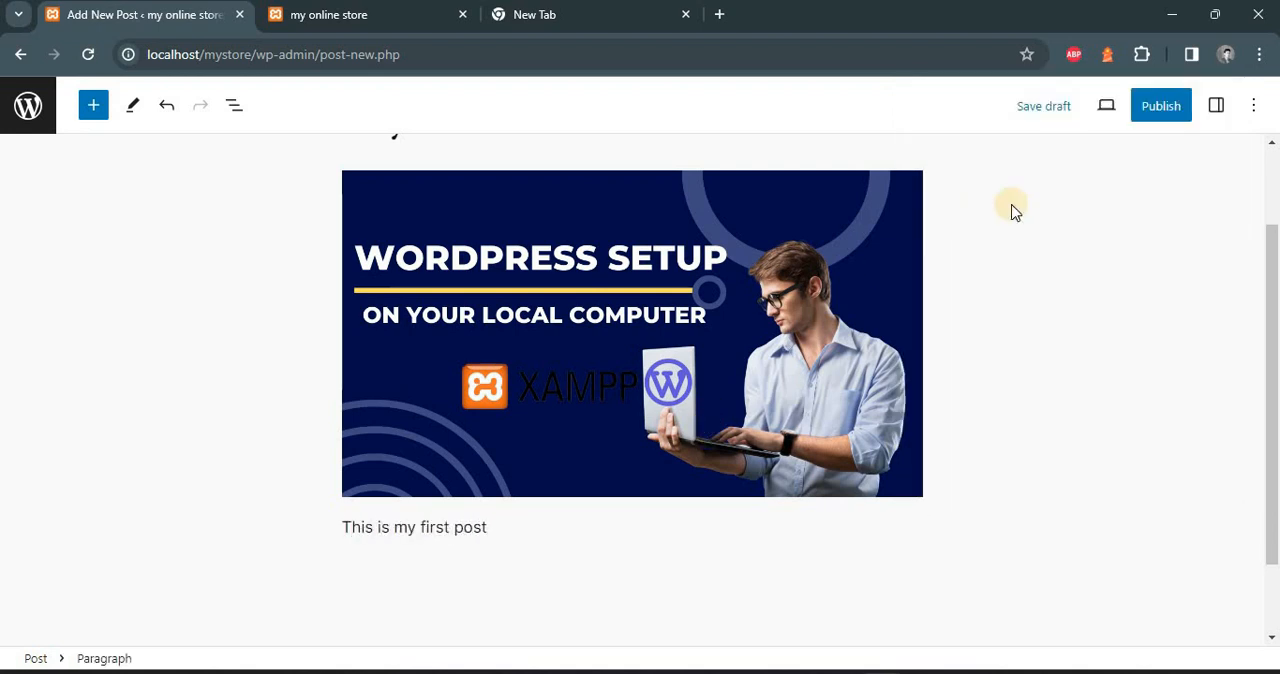
Publish the post with the default publishing settings and return to the list of all posts
left_click(1163, 106)
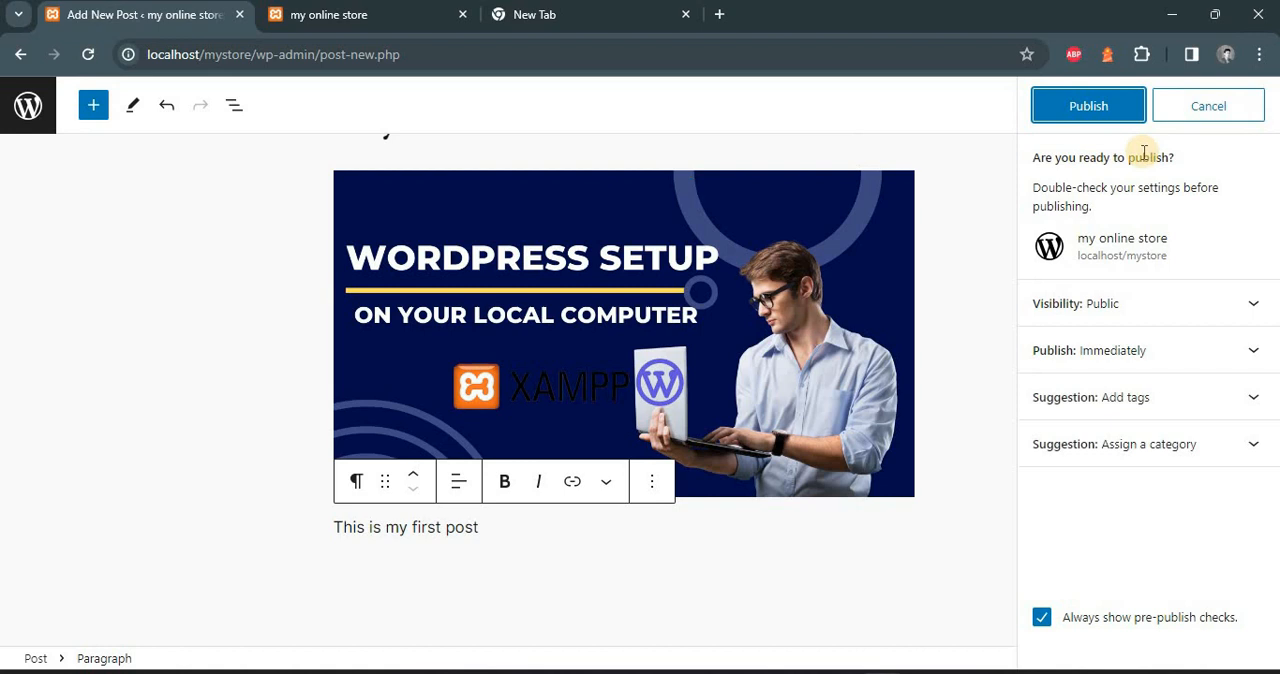
left_click(1100, 106)
left_click(32, 106)
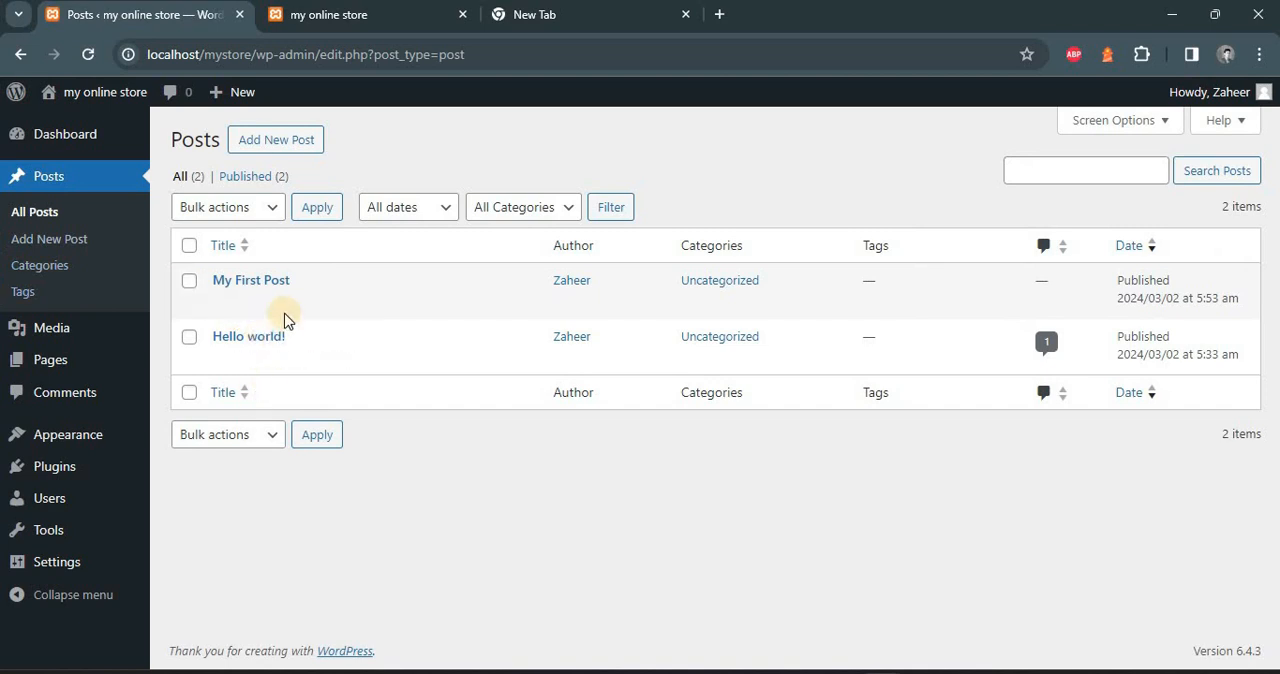
View the published "My First Post" on the site, then return to the posts list
mouse_move(285, 314)
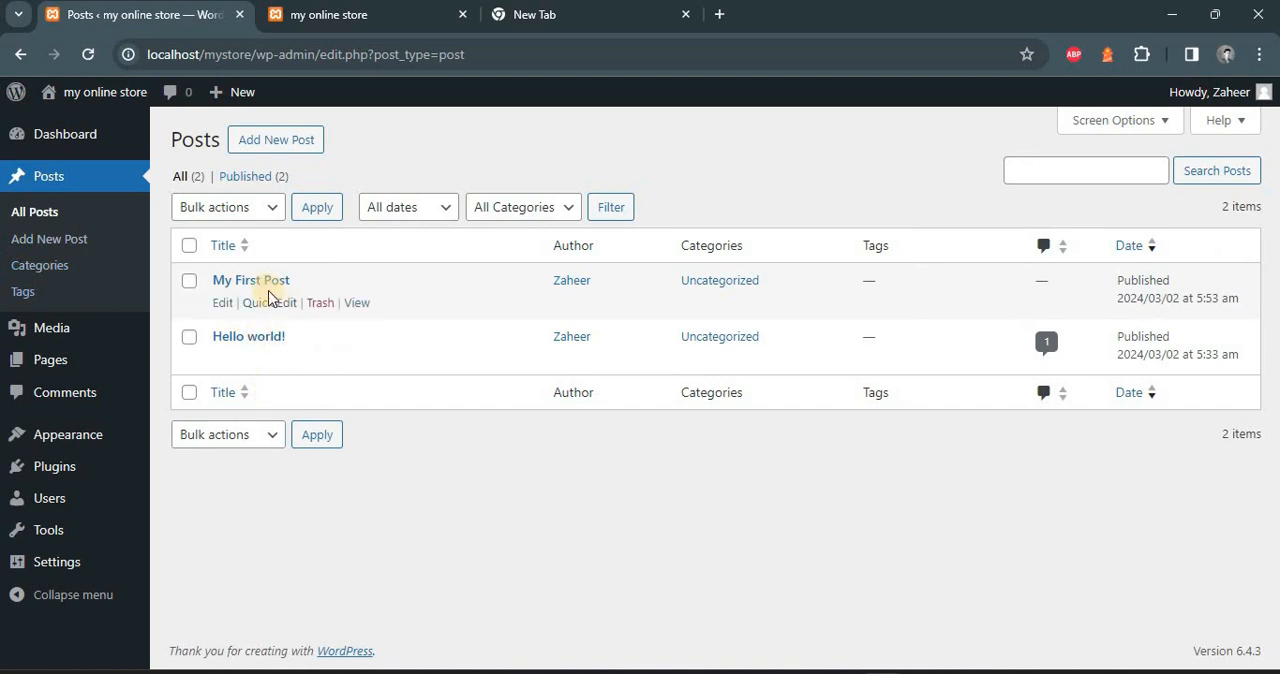
left_click(354, 305)
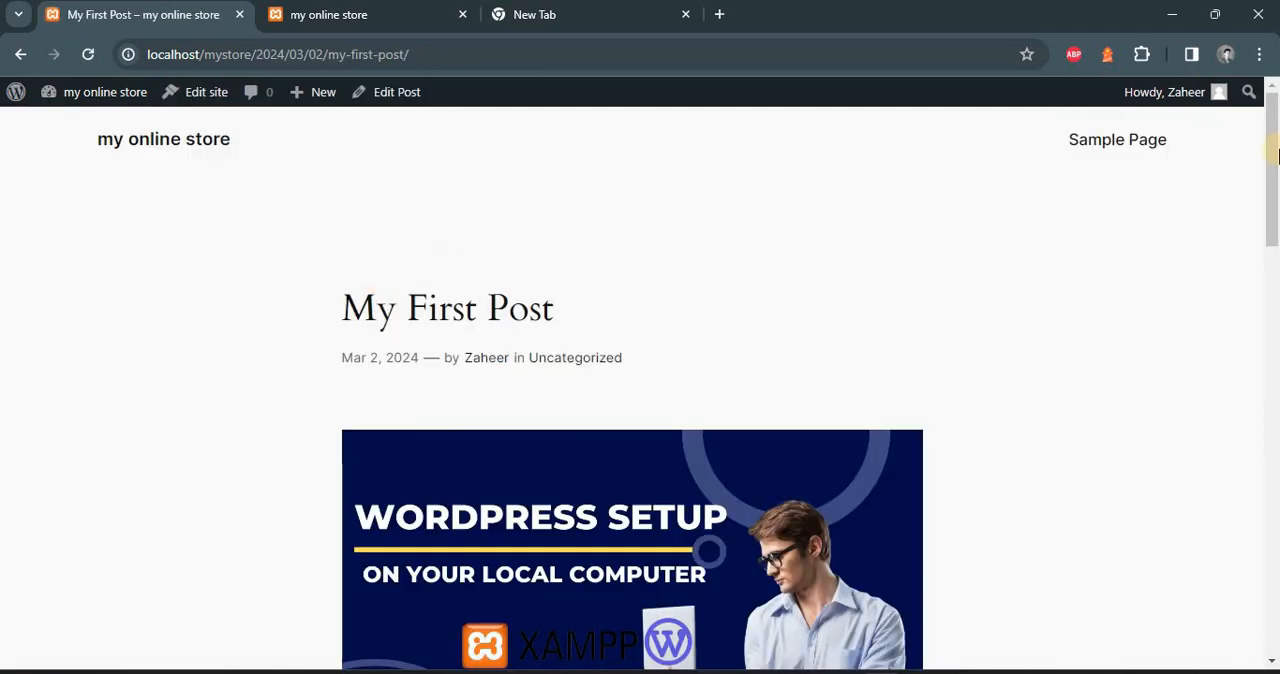
left_click_drag(1276, 148, 1200, 143)
left_click(24, 53)
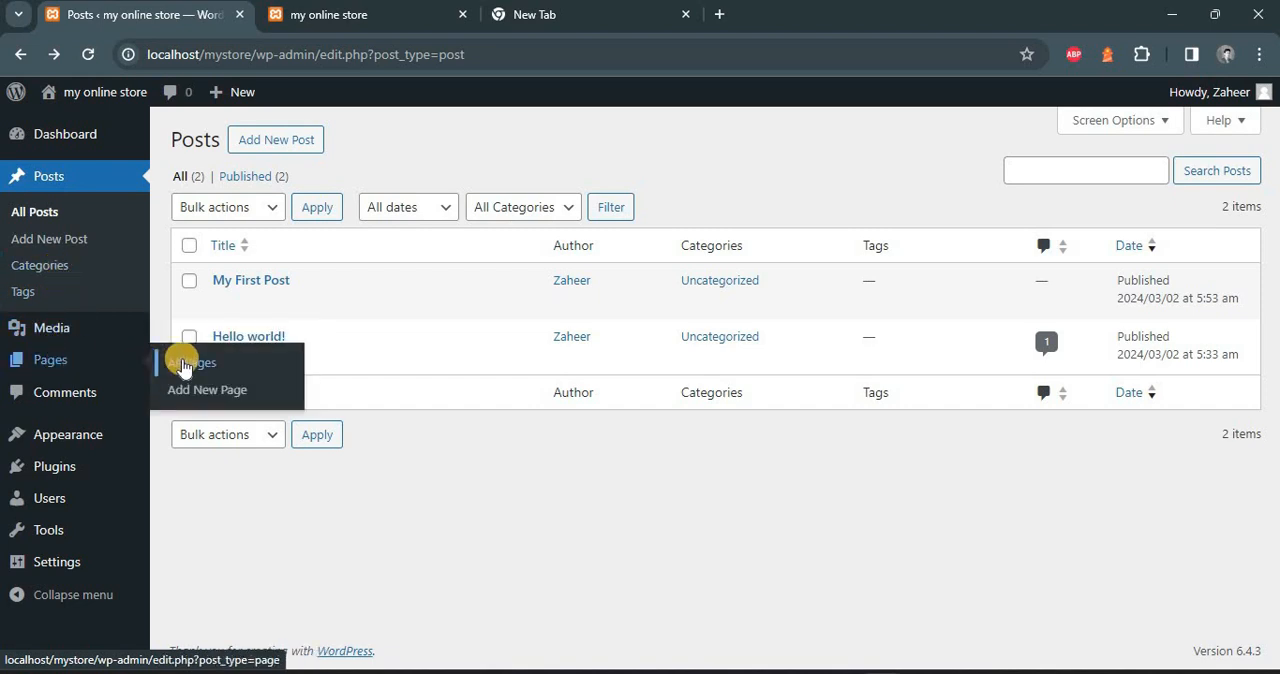
Create and publish a new page titled "Blog" from the list of all pages, then return to that list
left_click(183, 366)
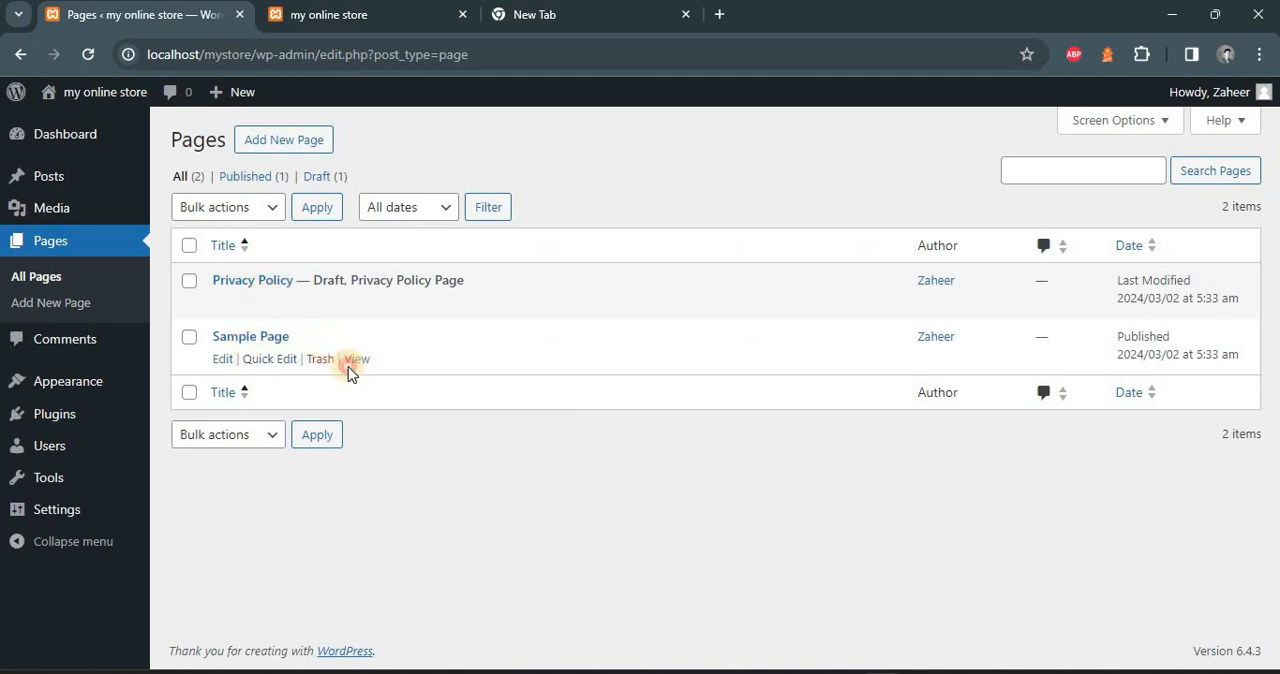
left_click(300, 140)
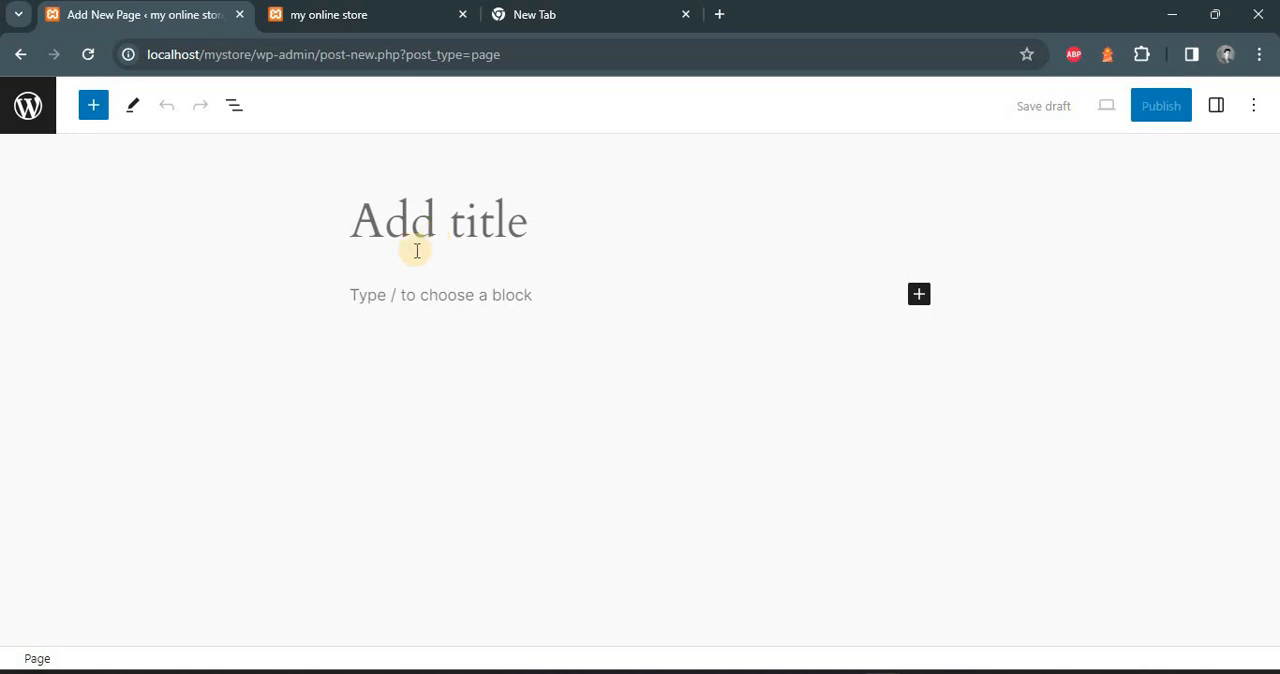
type("Blog")
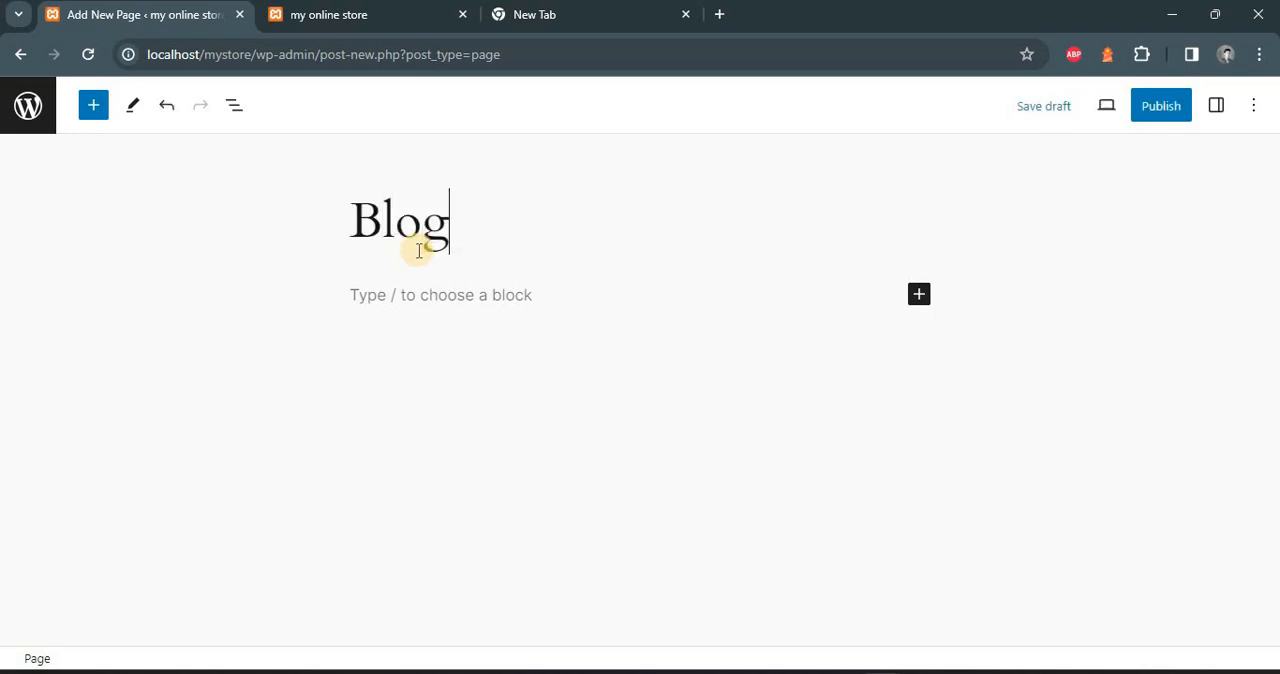
left_click(1148, 108)
left_click(1122, 103)
left_click(32, 116)
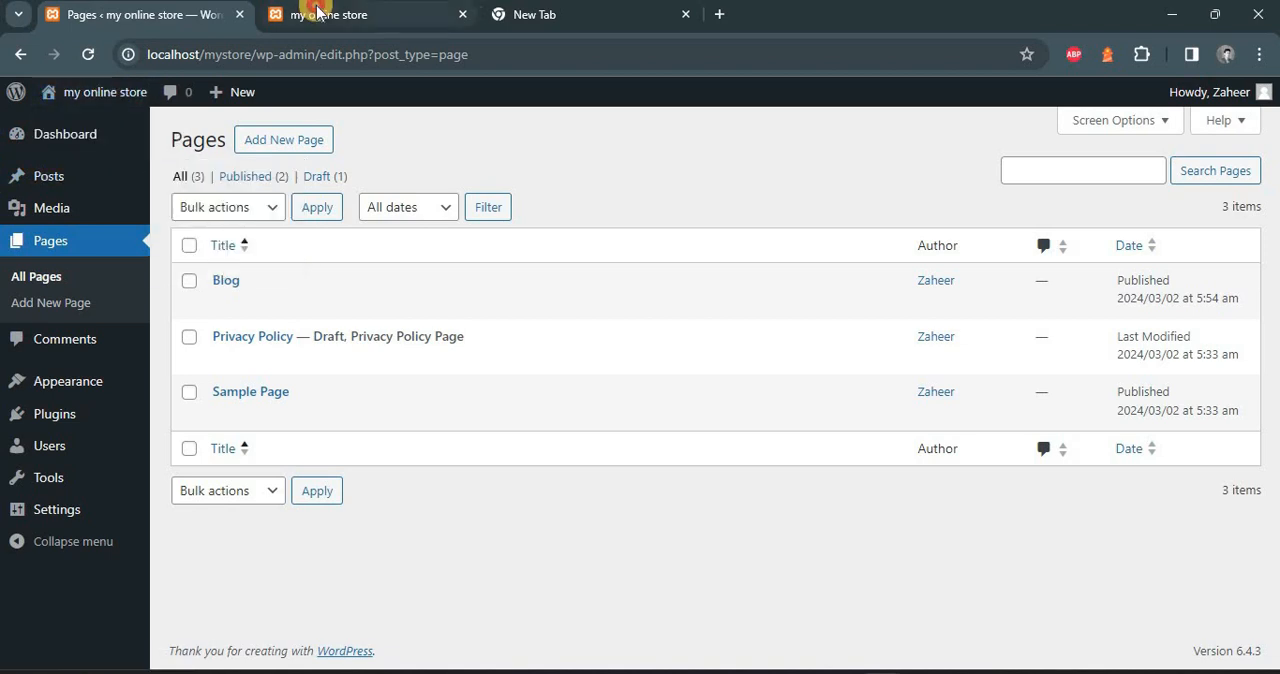
Check the Blog page through the navigation of the store's front end, then return to the dashboard's pages list
left_click(357, 14)
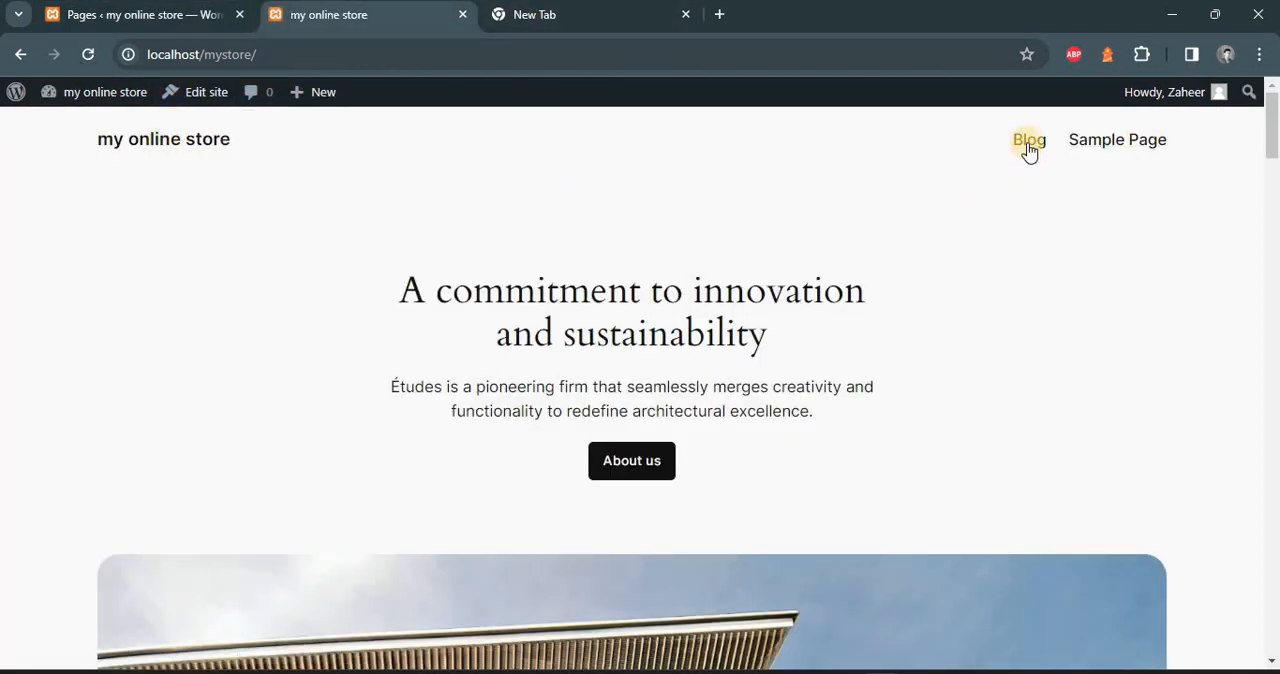
left_click(1029, 145)
left_click(180, 14)
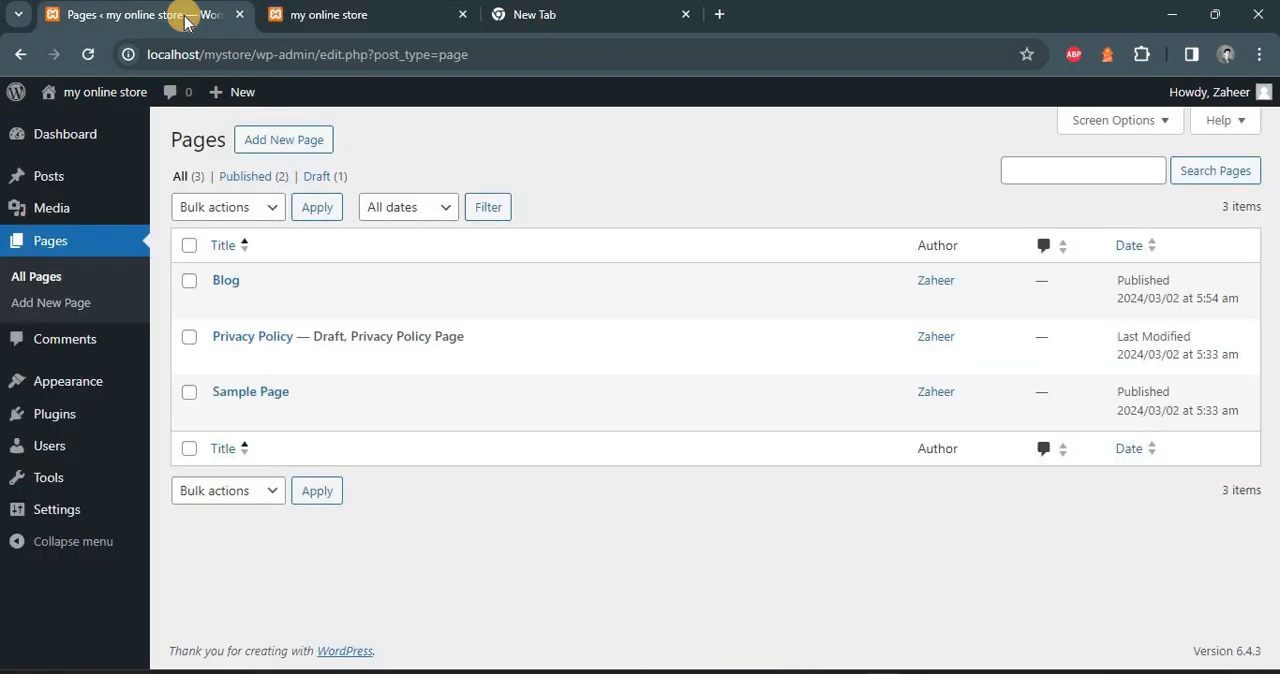